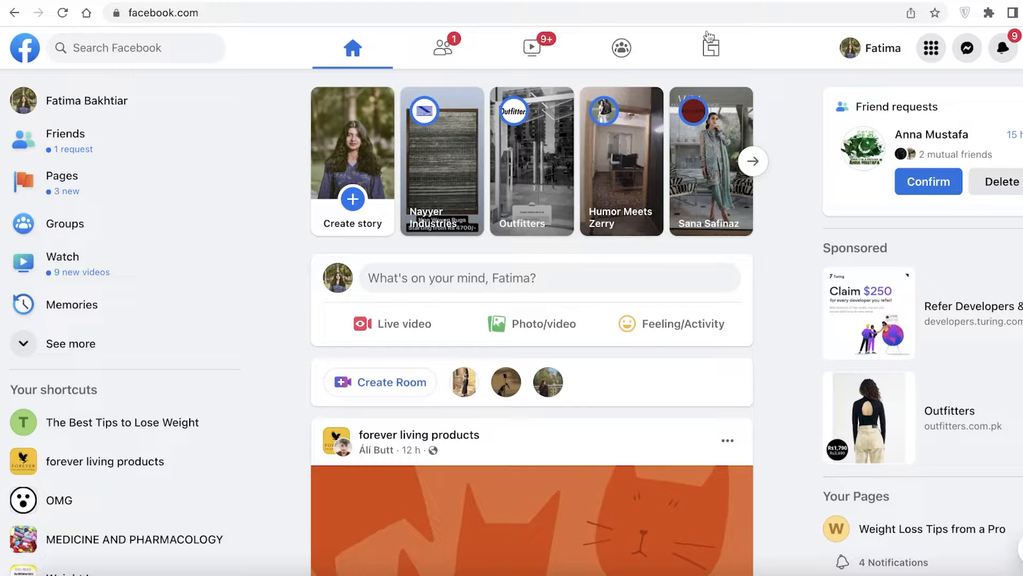
- Start creating a new ad and look at the list of pages available to promote
{"action": "left_click", "coordinate": [935, 52]}
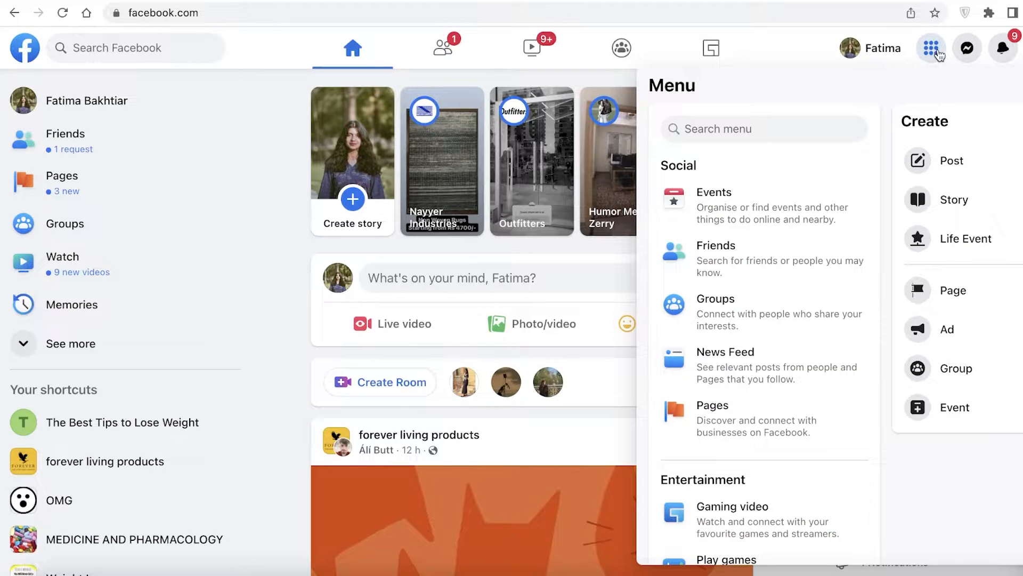
{"action": "left_click", "coordinate": [944, 327]}
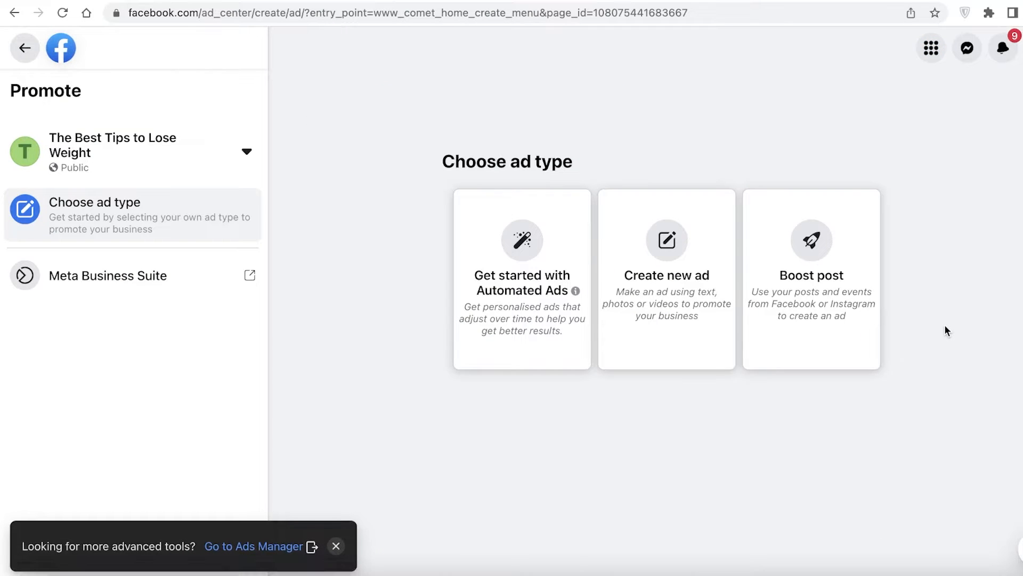
{"action": "left_click", "coordinate": [47, 136]}
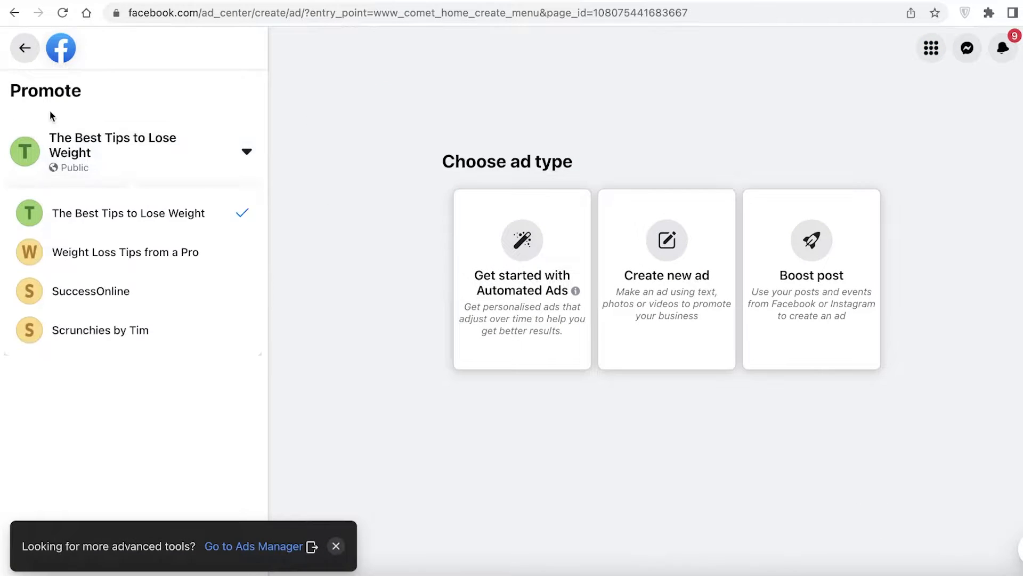
{"action": "left_click", "coordinate": [353, 171]}
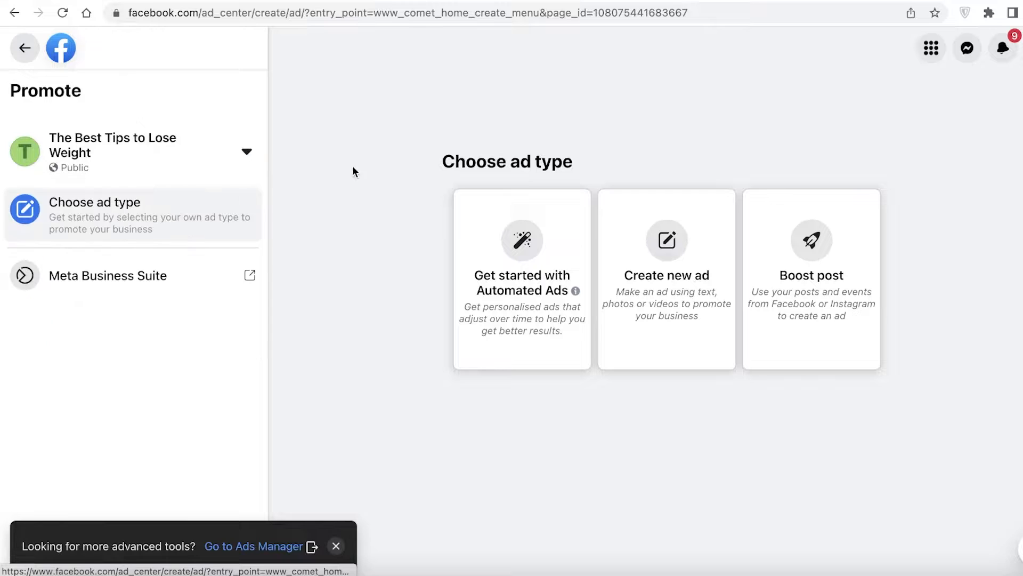
- Try switching the promoted page between SuccessOnline, Weight Loss Tips from a Pro and Scrunchies by Tim
{"action": "left_click", "coordinate": [248, 167]}
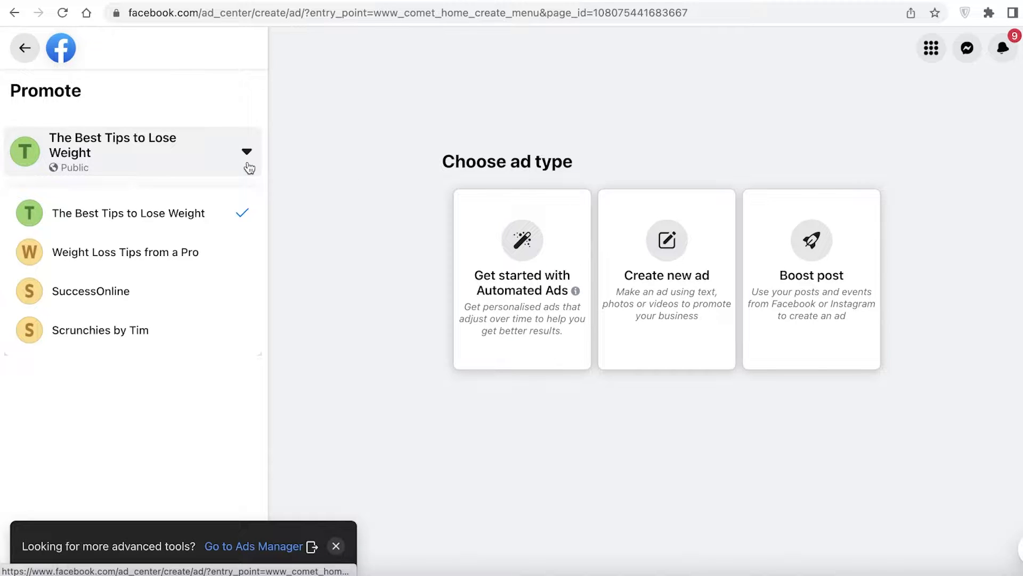
{"action": "left_click", "coordinate": [108, 302]}
{"action": "left_click", "coordinate": [117, 172]}
{"action": "left_click", "coordinate": [130, 257]}
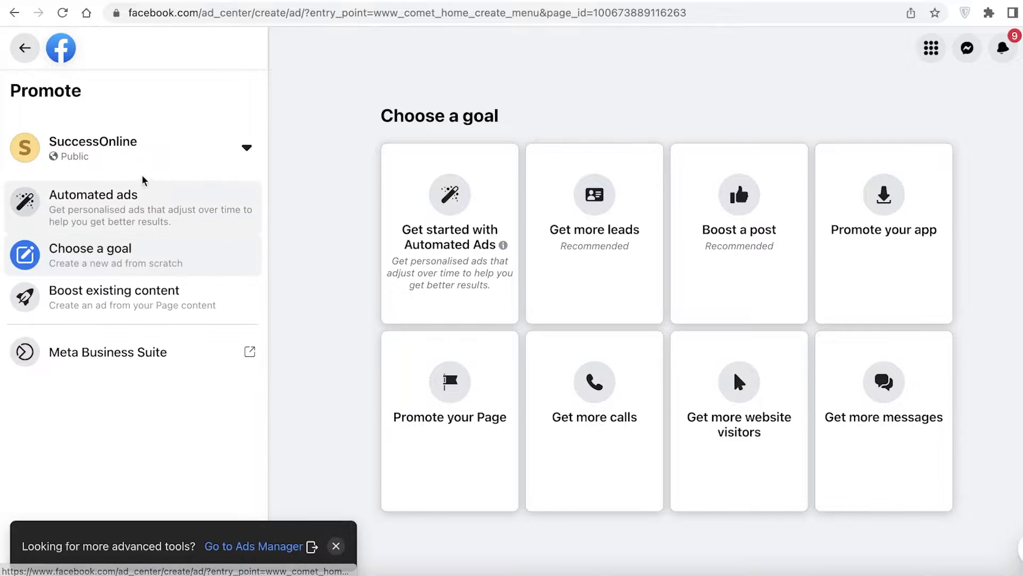
{"action": "left_click", "coordinate": [137, 160]}
{"action": "left_click", "coordinate": [128, 239]}
{"action": "left_click", "coordinate": [139, 167]}
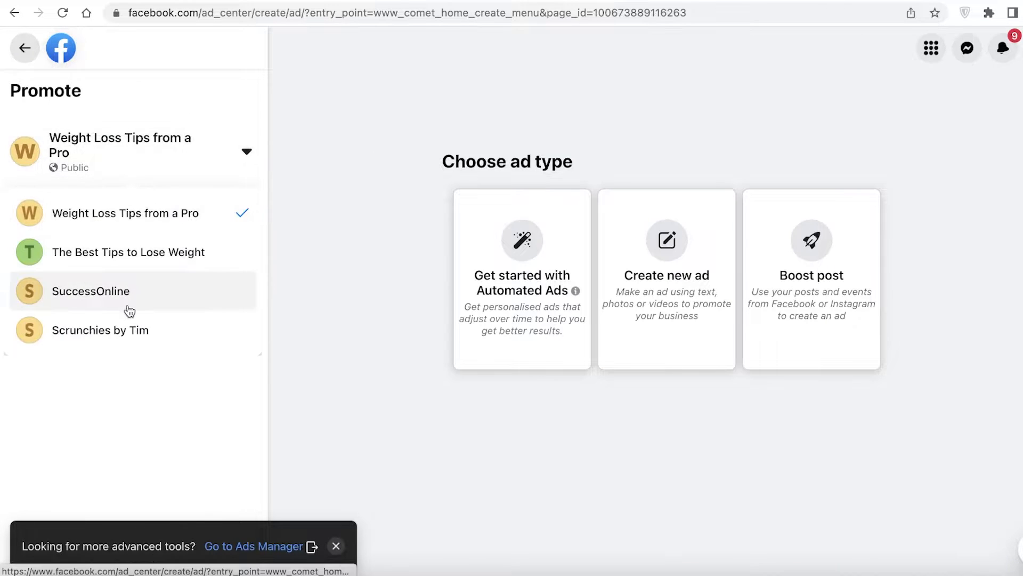
{"action": "left_click", "coordinate": [129, 307]}
{"action": "left_click", "coordinate": [141, 167]}
{"action": "left_click", "coordinate": [164, 198]}
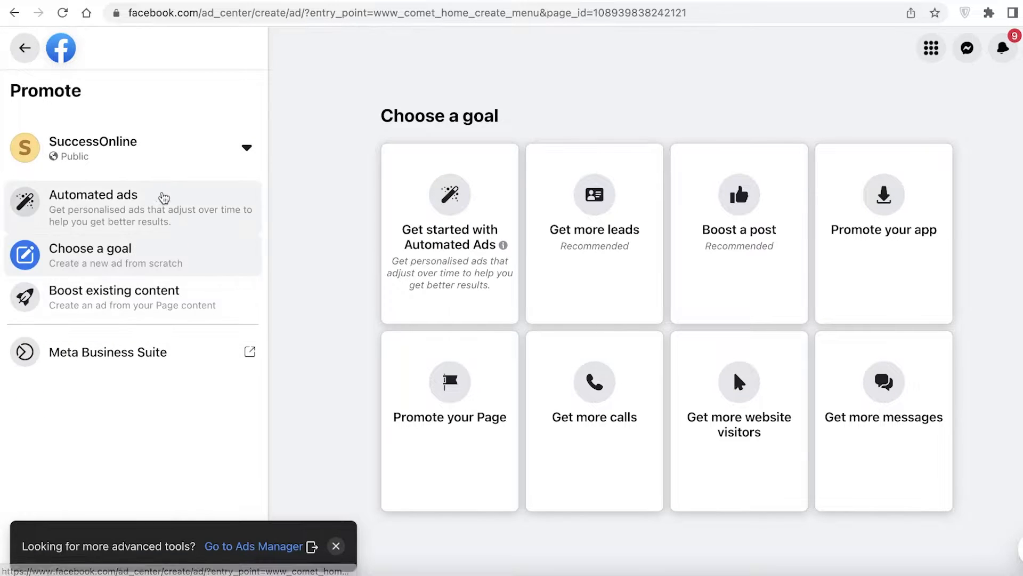
- Set SuccessOnline as the page to promote and choose the Get more leads goal
{"action": "left_click", "coordinate": [159, 176]}
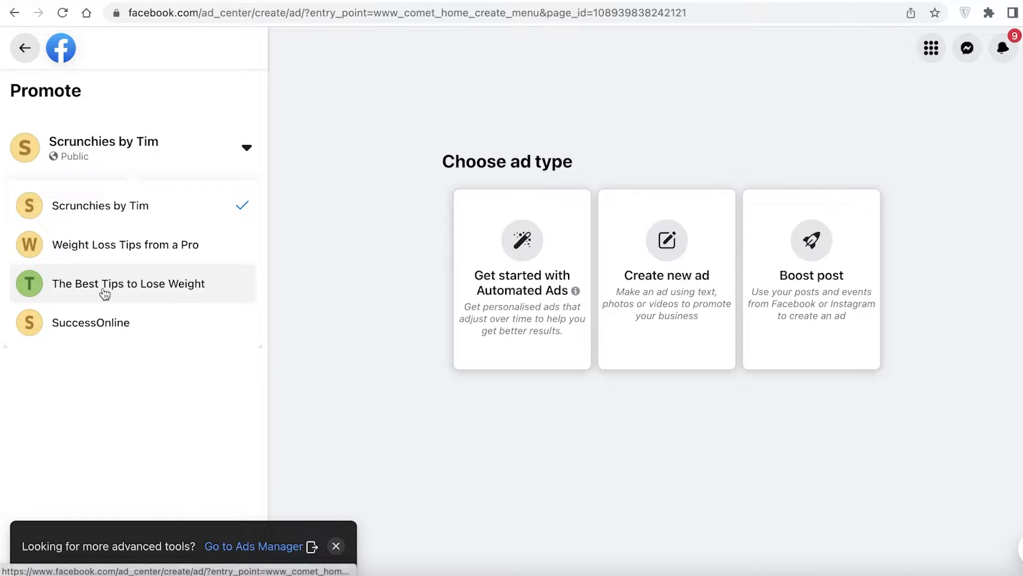
{"action": "left_click", "coordinate": [96, 326]}
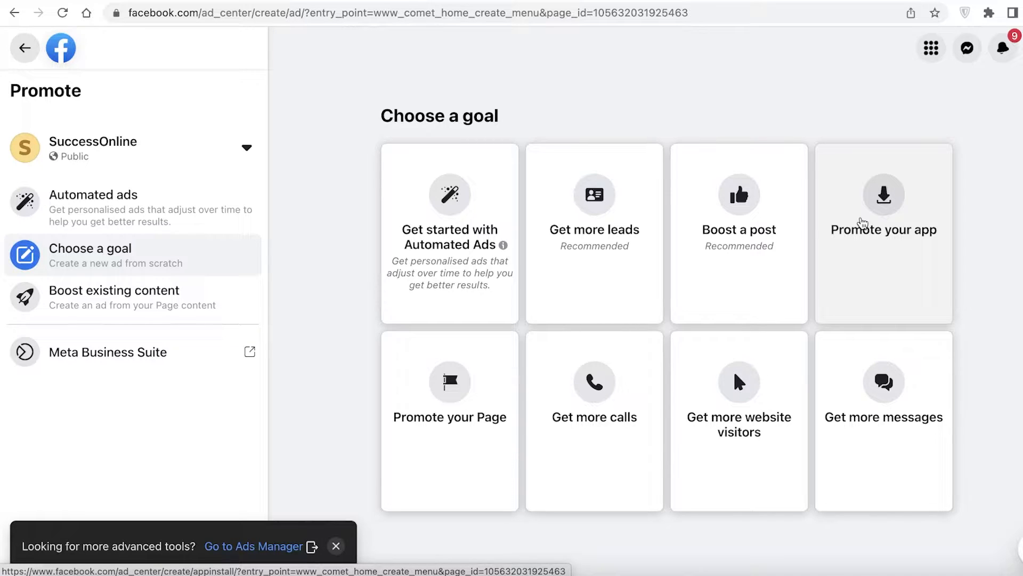
{"action": "left_click_drag", "start_coordinate": [557, 195], "coordinate": [562, 199]}
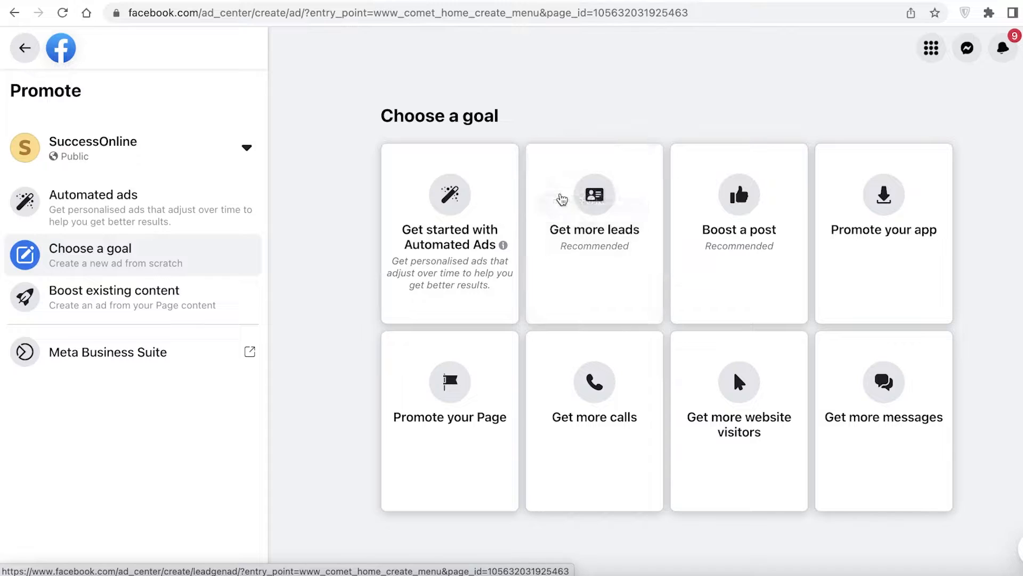
{"action": "left_click", "coordinate": [558, 199]}
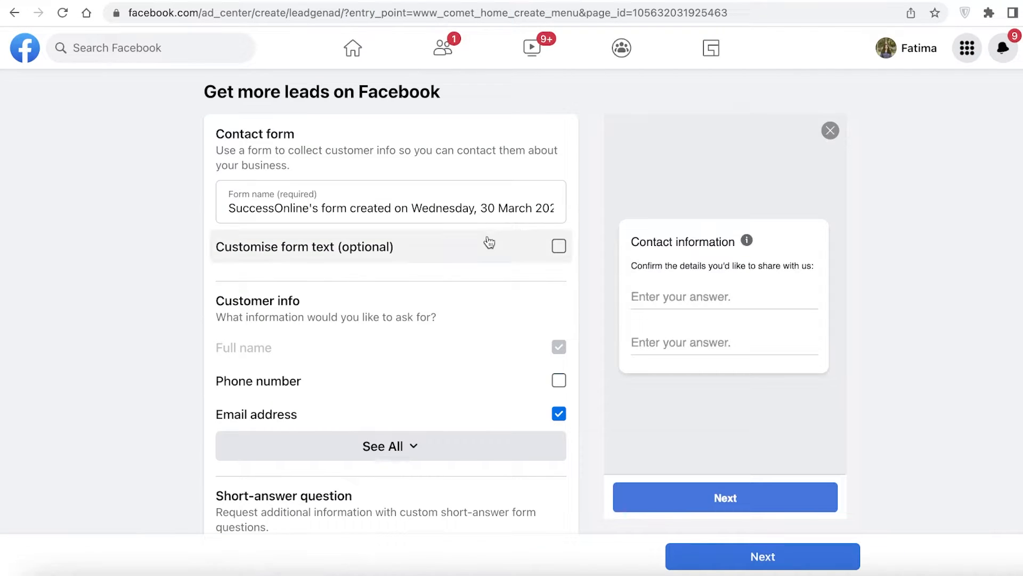
- Replace the contact form's default name with Success Training
{"action": "triple_click", "coordinate": [250, 205]}
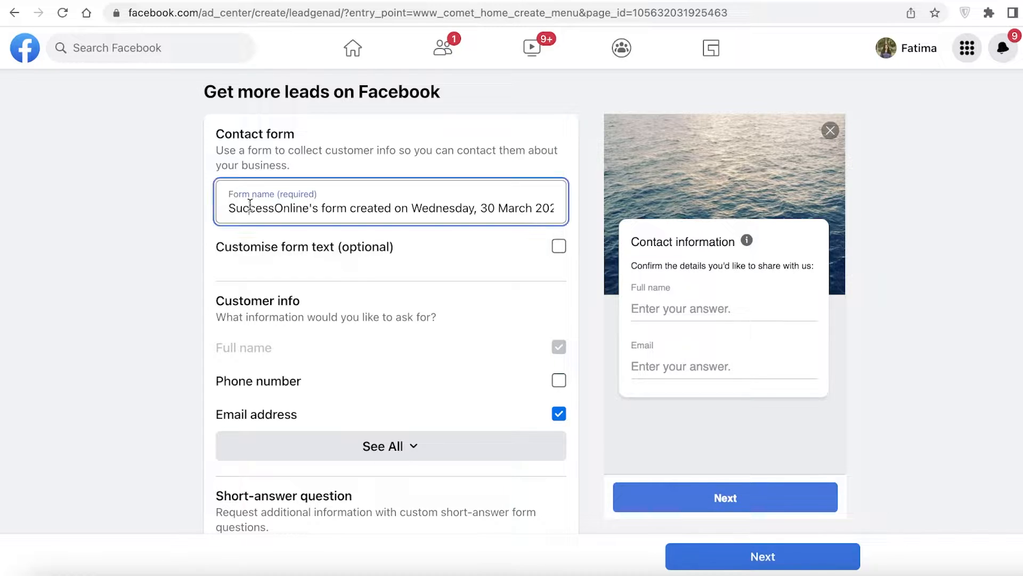
{"action": "key", "text": "BackSpace"}
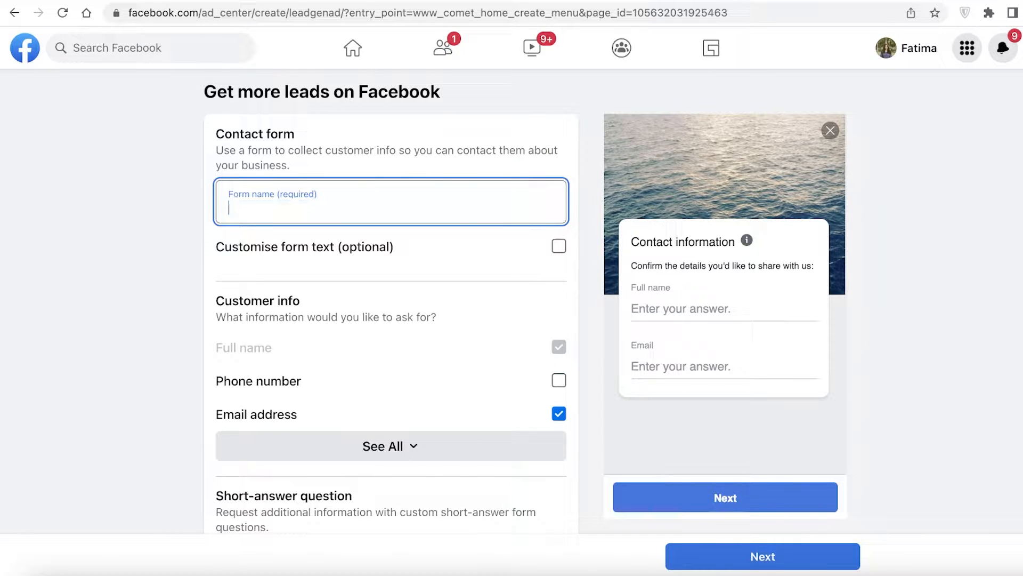
- Show all customer info options for the contact form and add Gender to the requested details
{"action": "scroll", "coordinate": [177, 255], "scroll_direction": "down", "scroll_amount": 3}
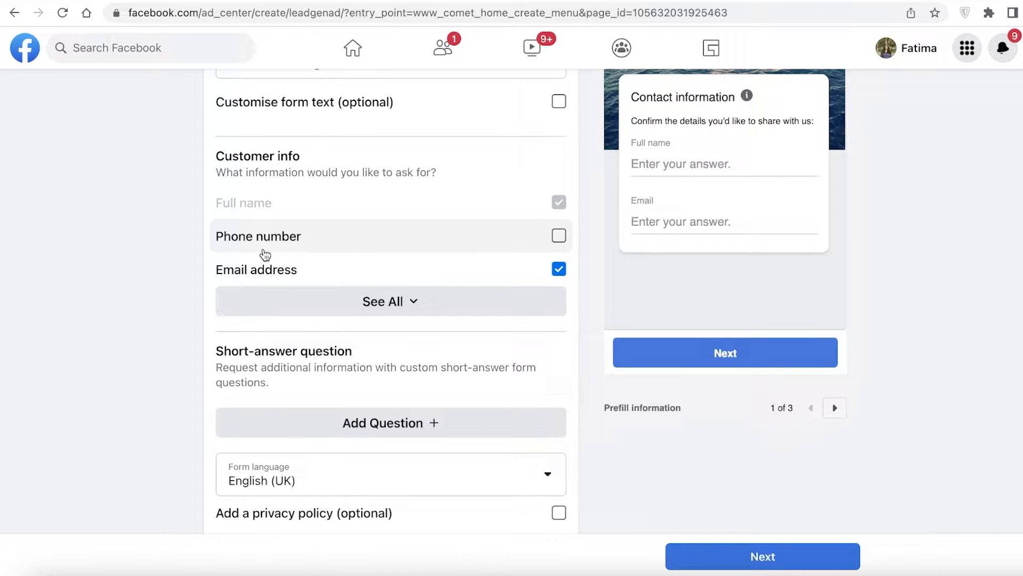
{"action": "left_click", "coordinate": [308, 301]}
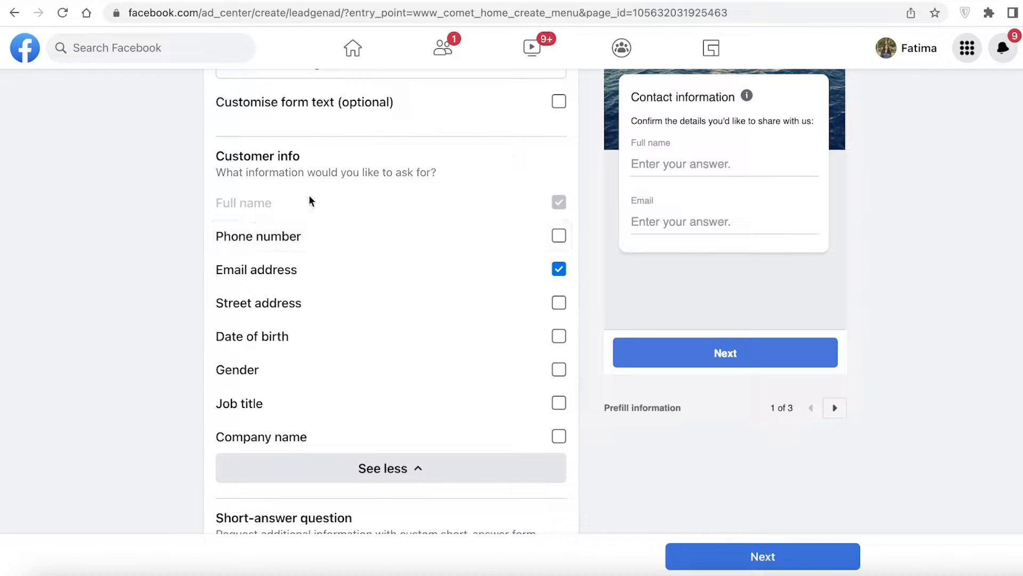
{"action": "scroll", "coordinate": [572, 265], "scroll_direction": "up", "scroll_amount": 3}
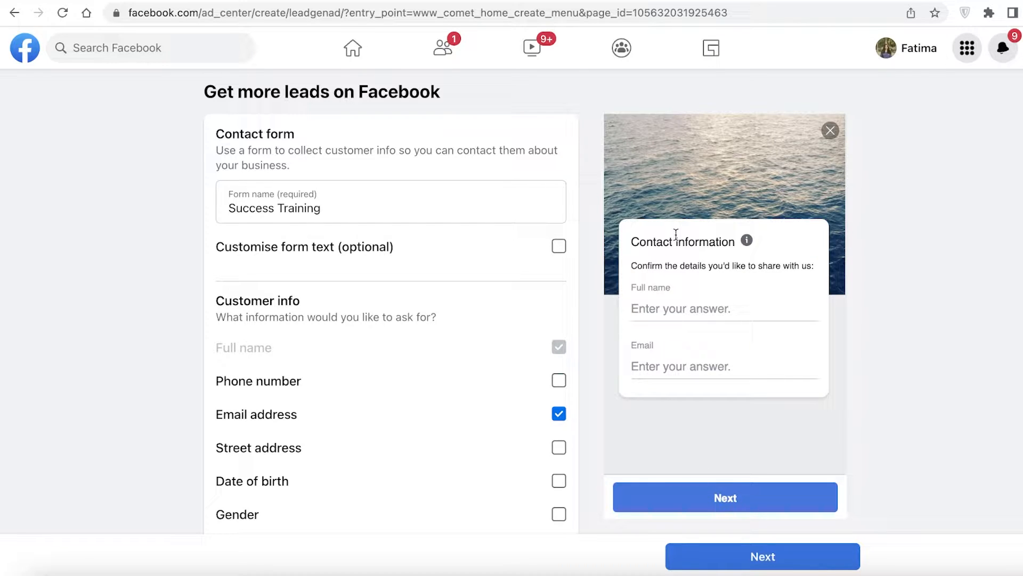
{"action": "scroll", "coordinate": [395, 442], "scroll_direction": "down", "scroll_amount": 3}
{"action": "left_click", "coordinate": [382, 457]}
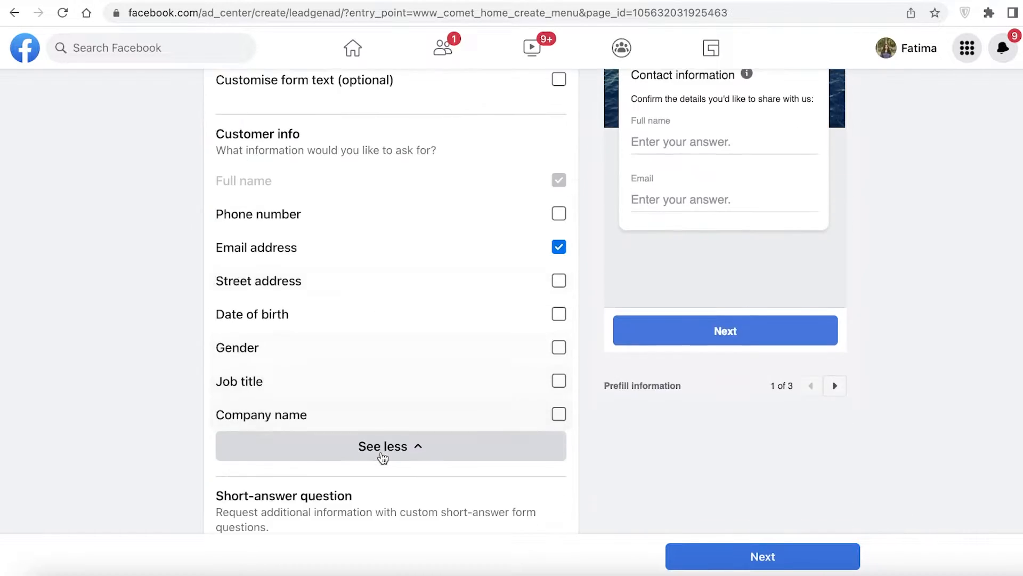
{"action": "scroll", "coordinate": [382, 457], "scroll_direction": "up", "scroll_amount": 1}
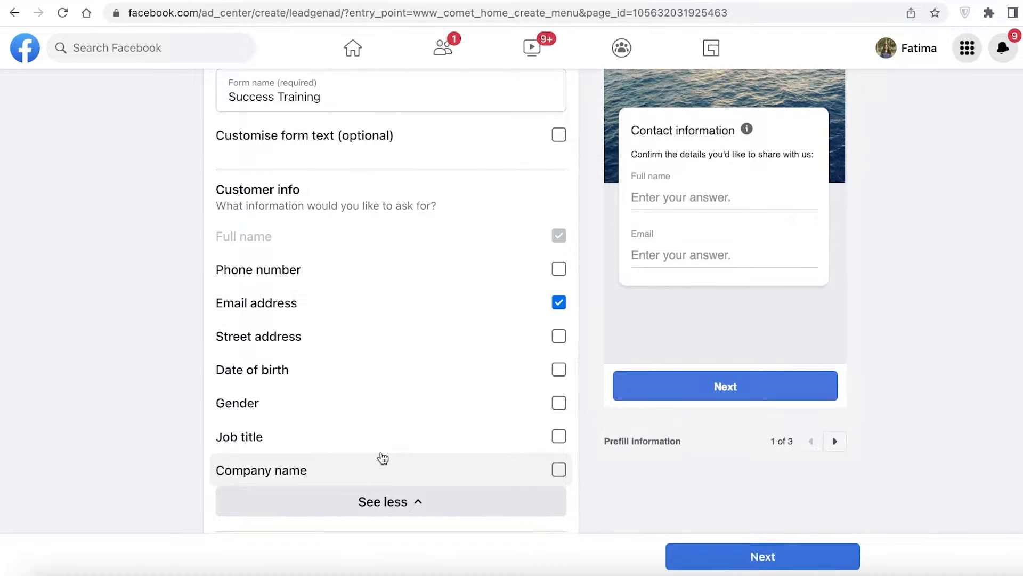
{"action": "left_click", "coordinate": [324, 406]}
- Examine the form preview, the short-answer question section and the available form languages
{"action": "scroll", "coordinate": [308, 441], "scroll_direction": "down", "scroll_amount": 1}
{"action": "scroll", "coordinate": [307, 442], "scroll_direction": "down", "scroll_amount": 4}
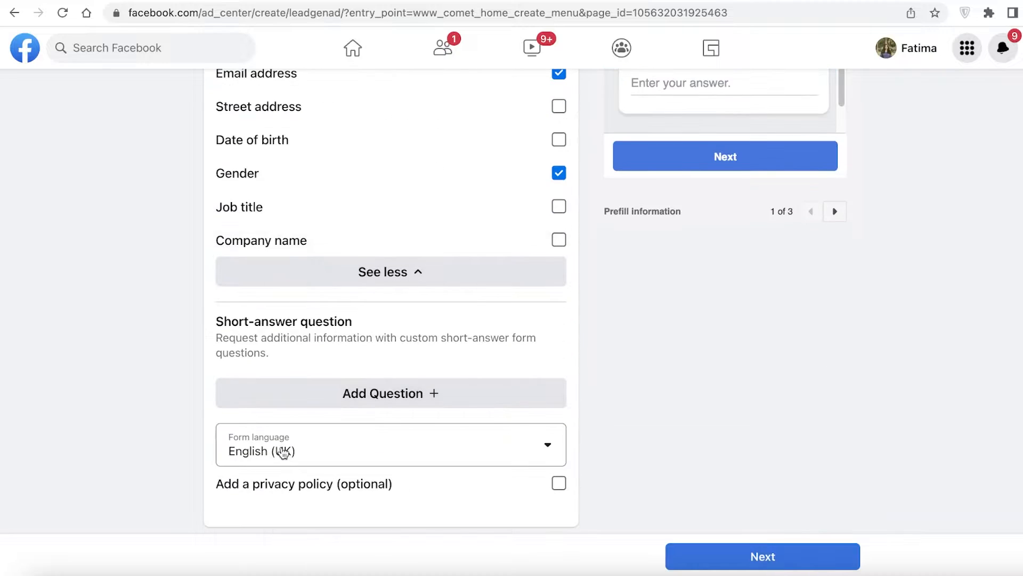
{"action": "scroll", "coordinate": [283, 450], "scroll_direction": "up", "scroll_amount": 4}
{"action": "scroll", "coordinate": [283, 450], "scroll_direction": "up", "scroll_amount": 1}
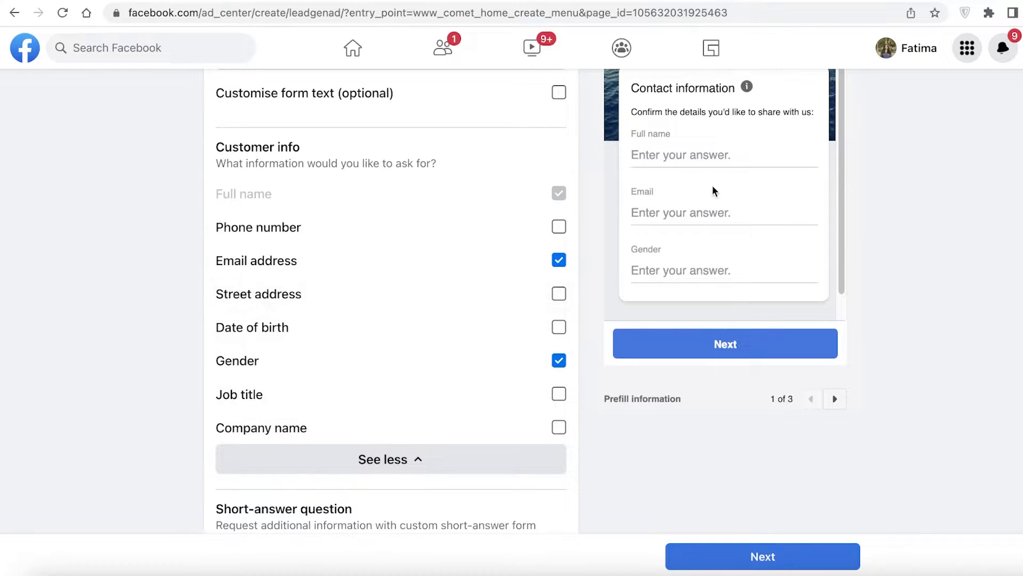
{"action": "scroll", "coordinate": [676, 267], "scroll_direction": "down", "scroll_amount": 1}
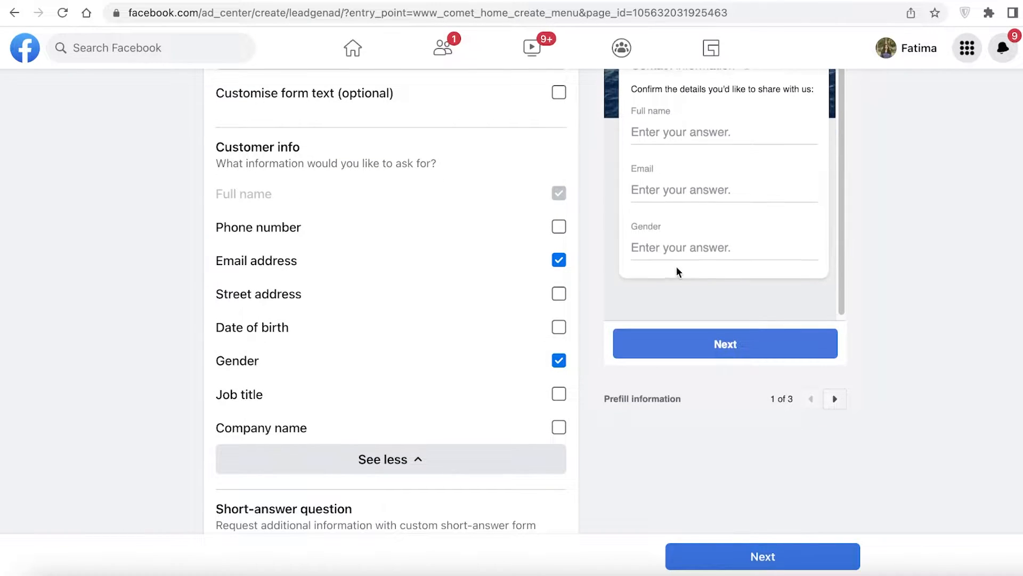
{"action": "scroll", "coordinate": [676, 266], "scroll_direction": "up", "scroll_amount": 2}
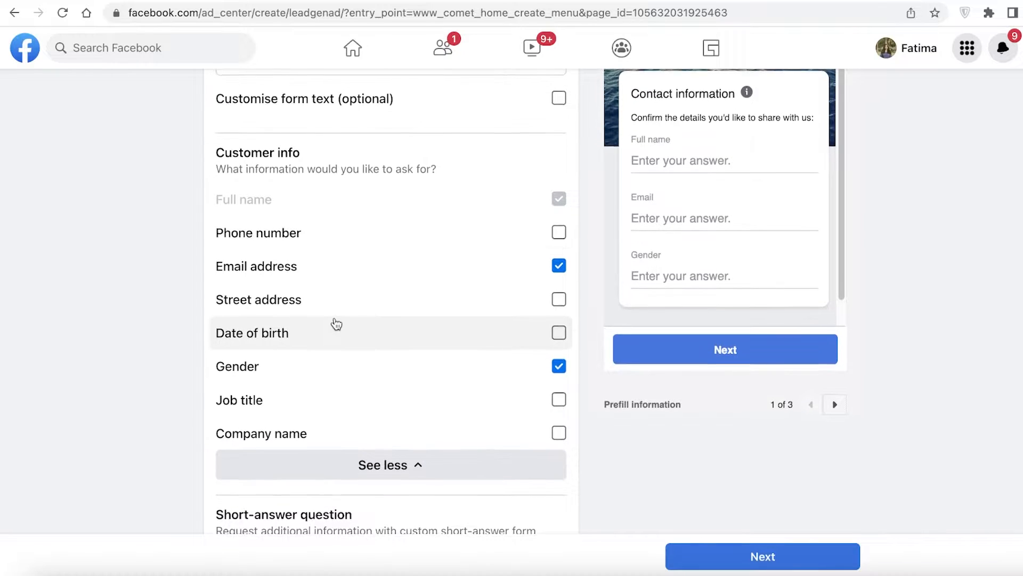
{"action": "scroll", "coordinate": [335, 373], "scroll_direction": "down", "scroll_amount": 4}
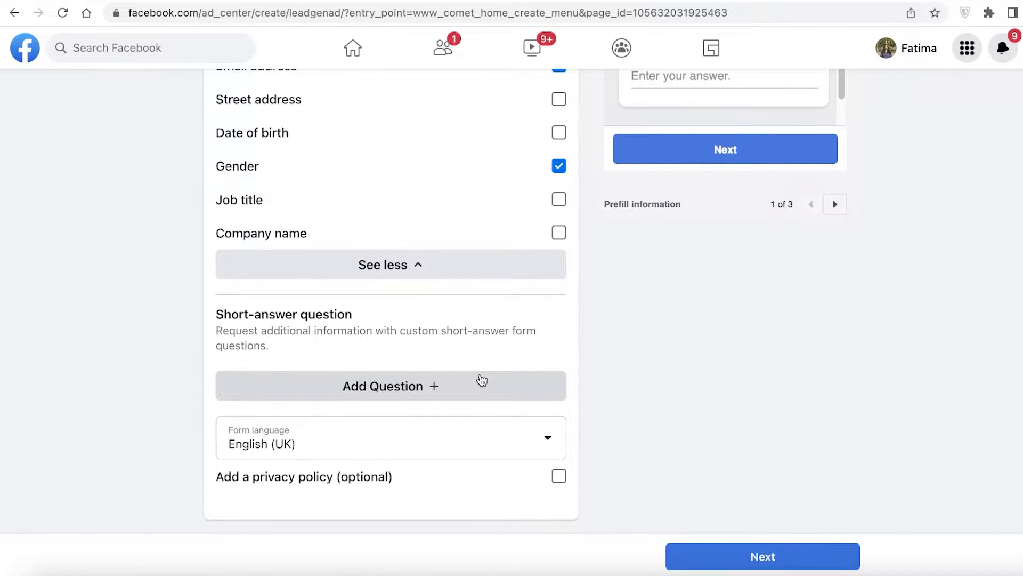
{"action": "scroll", "coordinate": [483, 381], "scroll_direction": "down", "scroll_amount": 1}
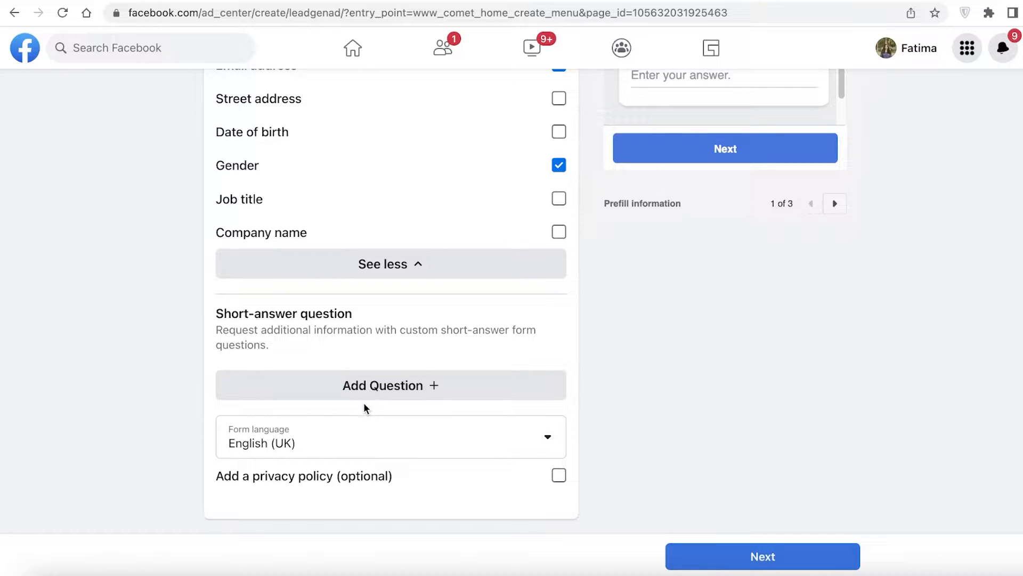
{"action": "scroll", "coordinate": [437, 416], "scroll_direction": "down", "scroll_amount": 1}
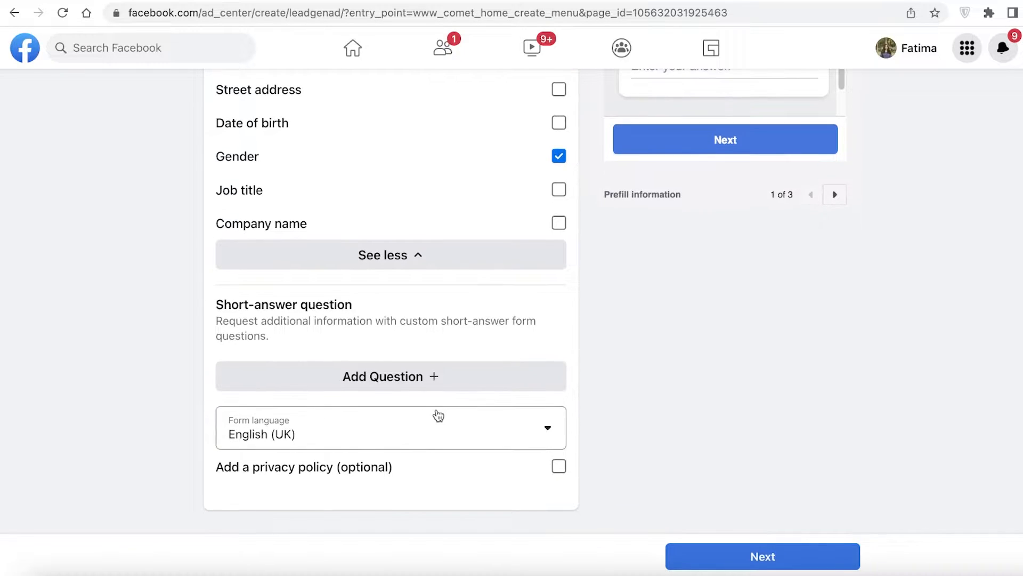
{"action": "scroll", "coordinate": [341, 405], "scroll_direction": "up", "scroll_amount": 3}
{"action": "scroll", "coordinate": [612, 401], "scroll_direction": "down", "scroll_amount": 3}
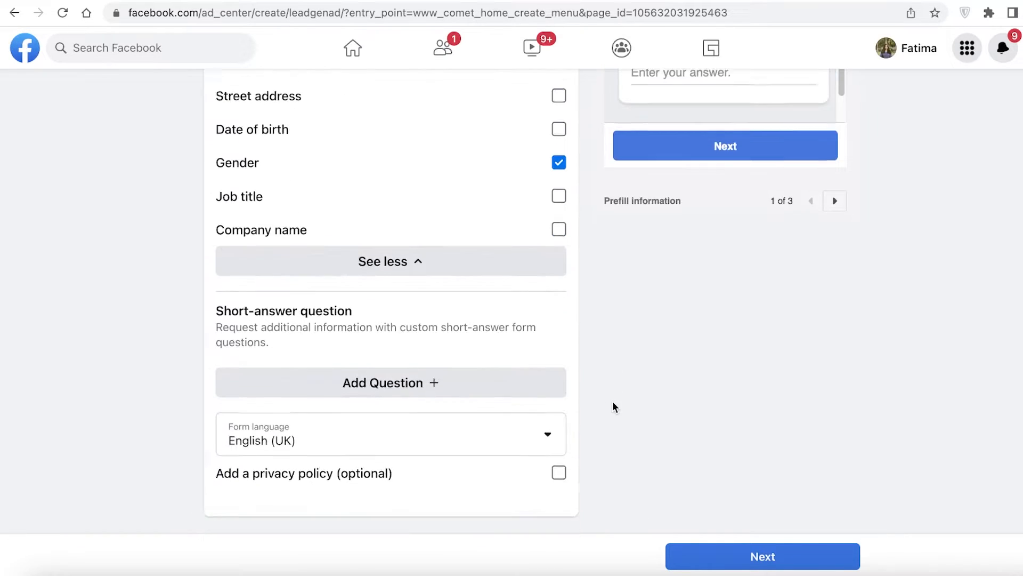
{"action": "left_click", "coordinate": [547, 428]}
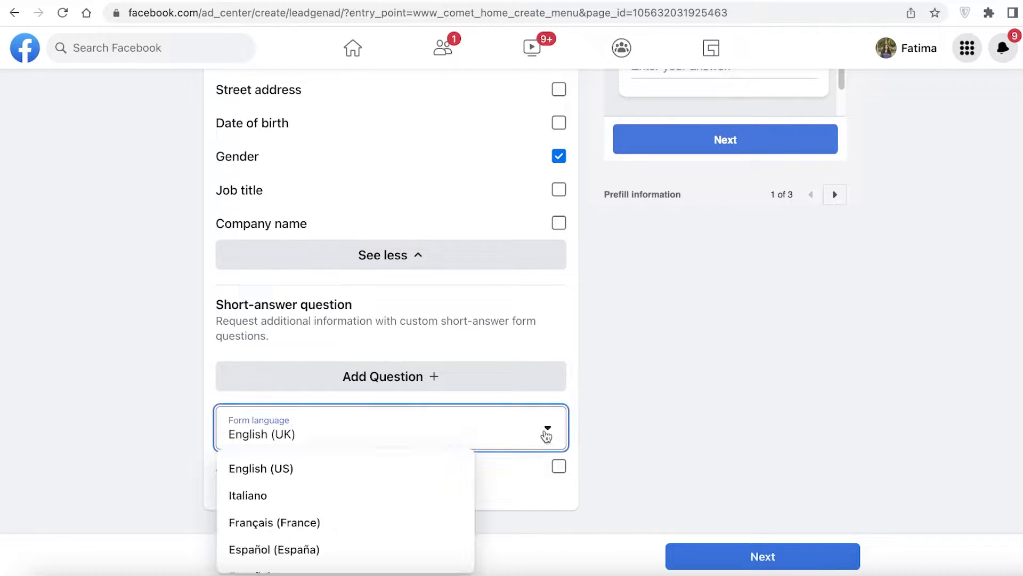
{"action": "left_click", "coordinate": [635, 404]}
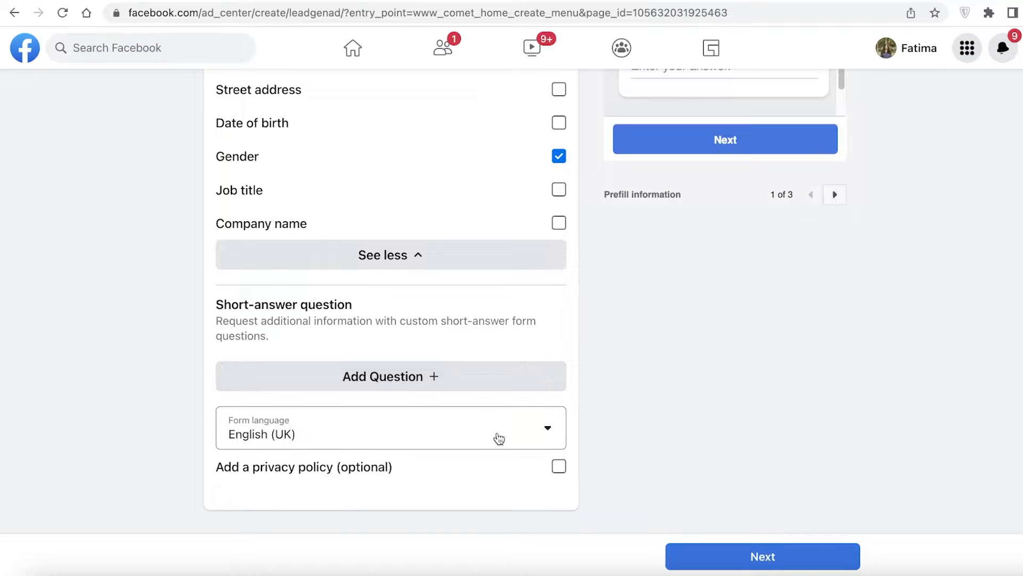
- Try adding the optional privacy policy to the contact form, then remove it
{"action": "left_click", "coordinate": [559, 466]}
{"action": "scroll", "coordinate": [570, 458], "scroll_direction": "down", "scroll_amount": 2}
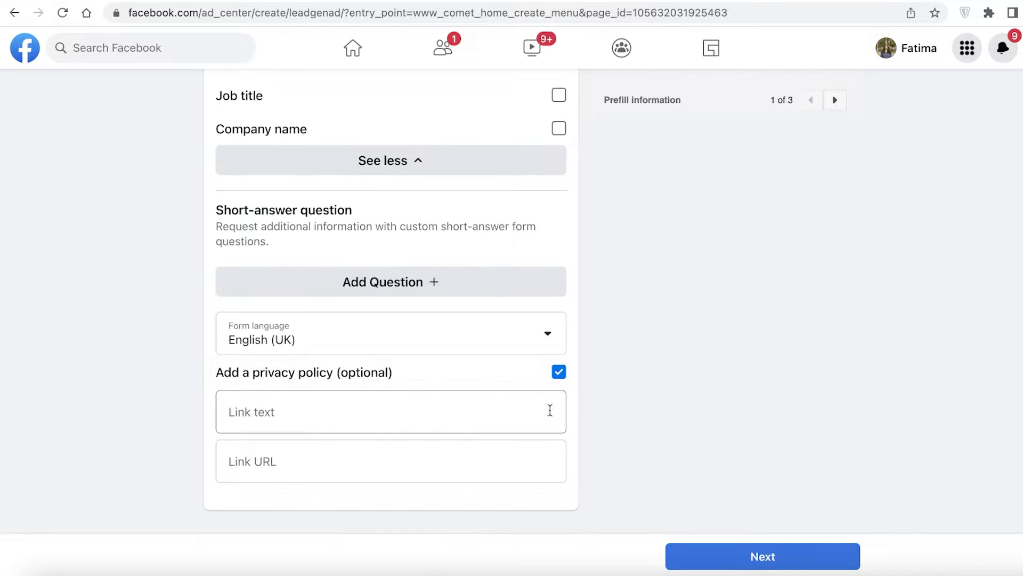
{"action": "left_click", "coordinate": [560, 374]}
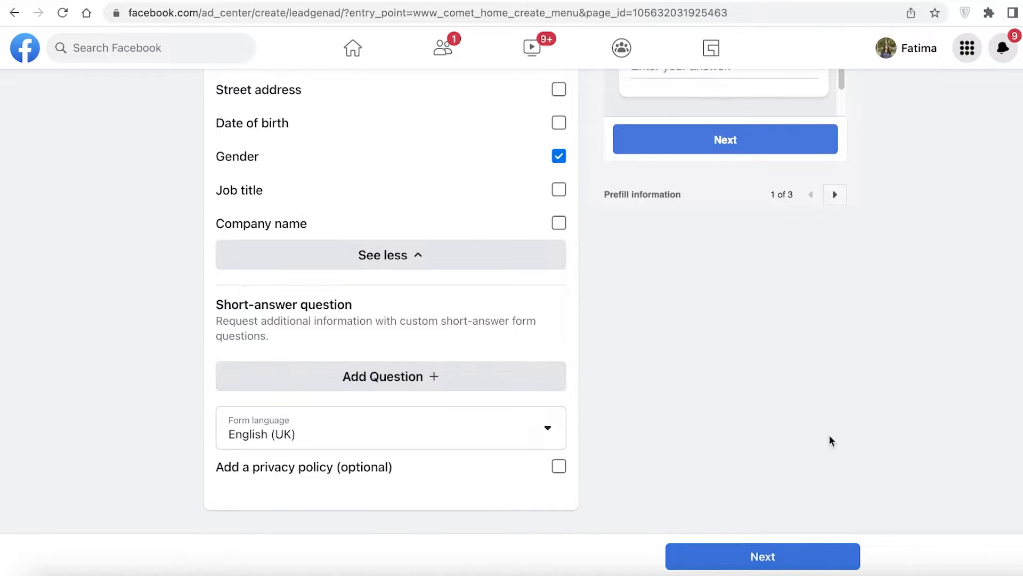
- Continue to the ad creative settings, try the Shuffle creative option and switch it back off
{"action": "left_click", "coordinate": [769, 560]}
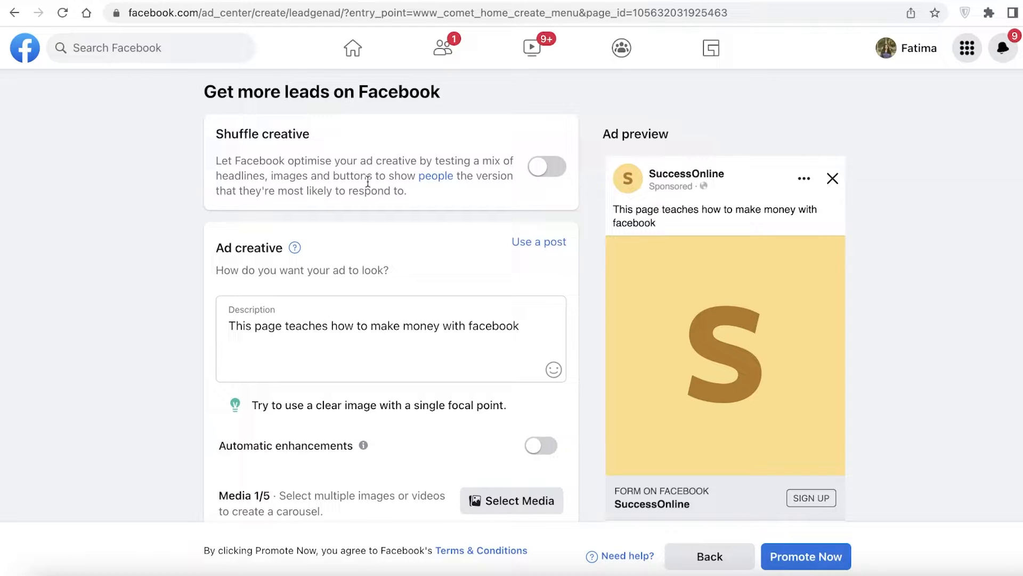
{"action": "left_click", "coordinate": [539, 168]}
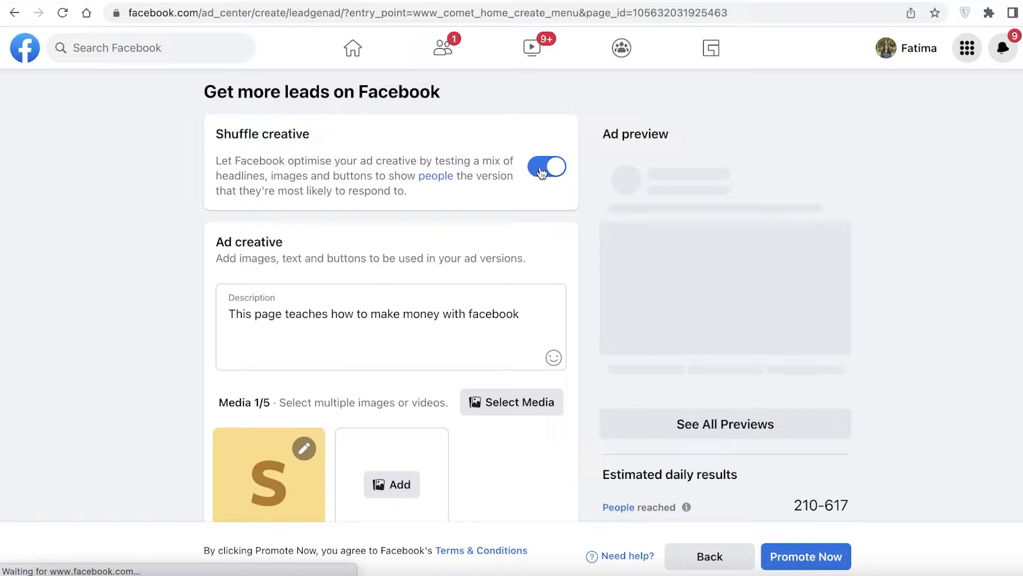
{"action": "left_click", "coordinate": [532, 173]}
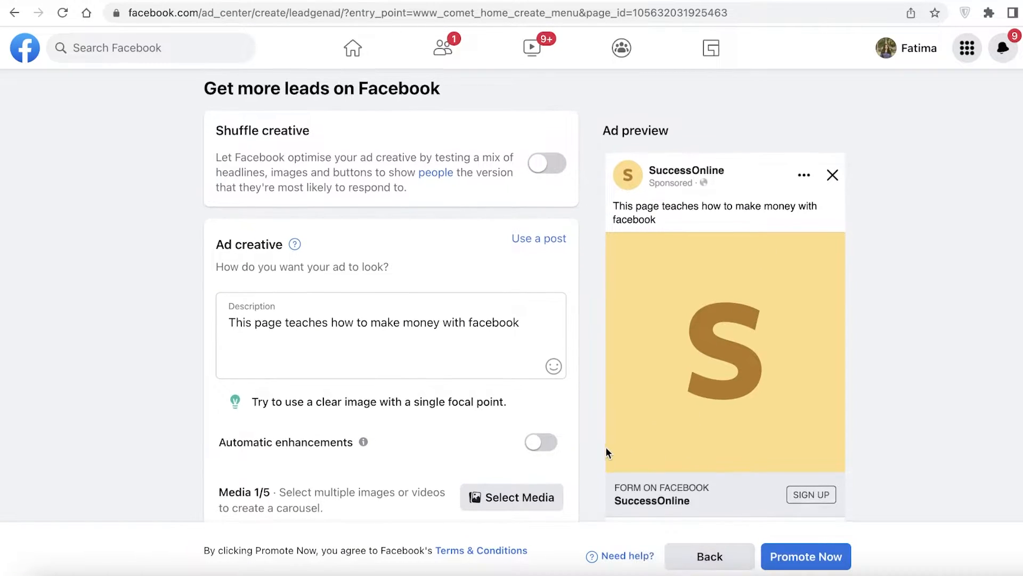
{"action": "scroll", "coordinate": [602, 449], "scroll_direction": "down", "scroll_amount": 2}
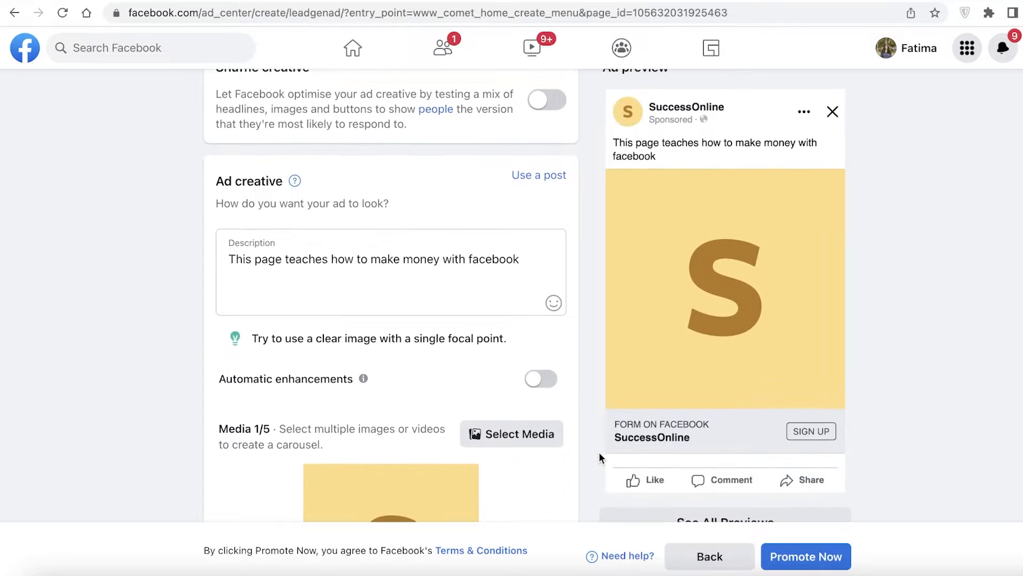
- Replace the ad description with "This is your chance to make life success with financial liberty!"
{"action": "left_click", "coordinate": [231, 263]}
{"action": "left_click_drag", "start_coordinate": [231, 262], "coordinate": [569, 278]}
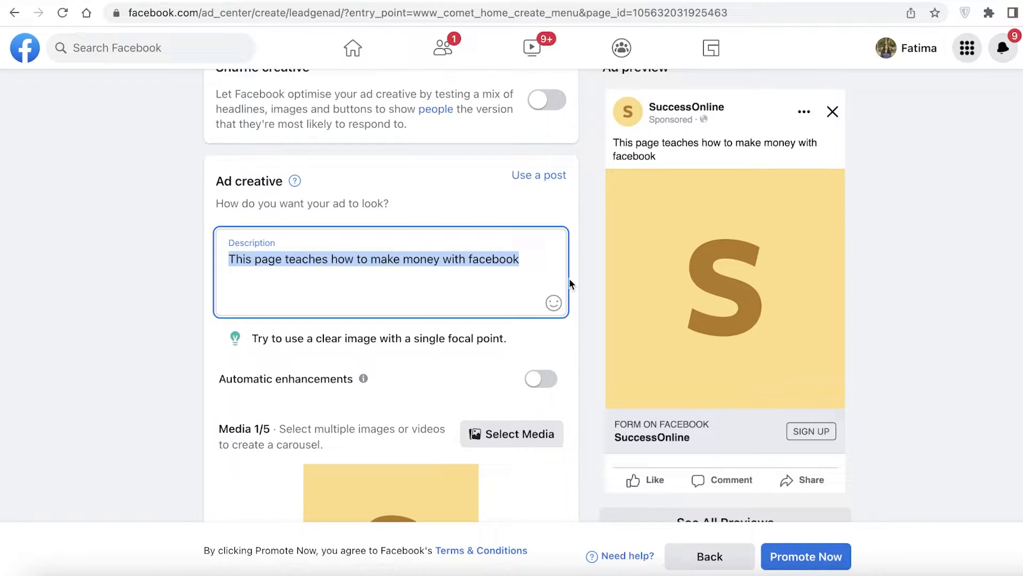
{"action": "key", "text": "BackSpace"}
{"action": "type", "text": "This is your chance to make life success with financial liberty!"}
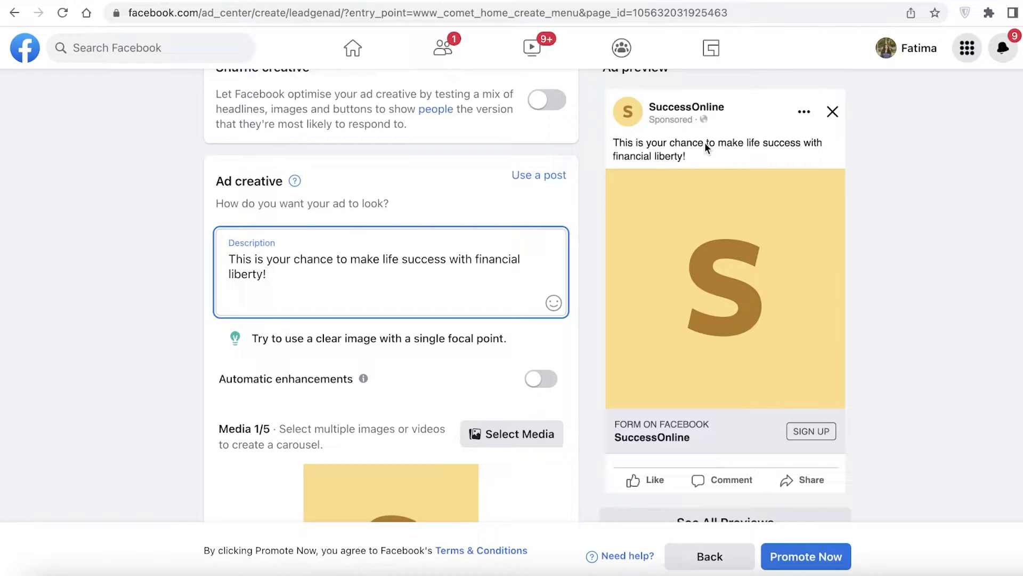
- Examine the ad preview along with the media, headline and button label settings of the ad creative
{"action": "scroll", "coordinate": [657, 196], "scroll_direction": "down", "scroll_amount": 3}
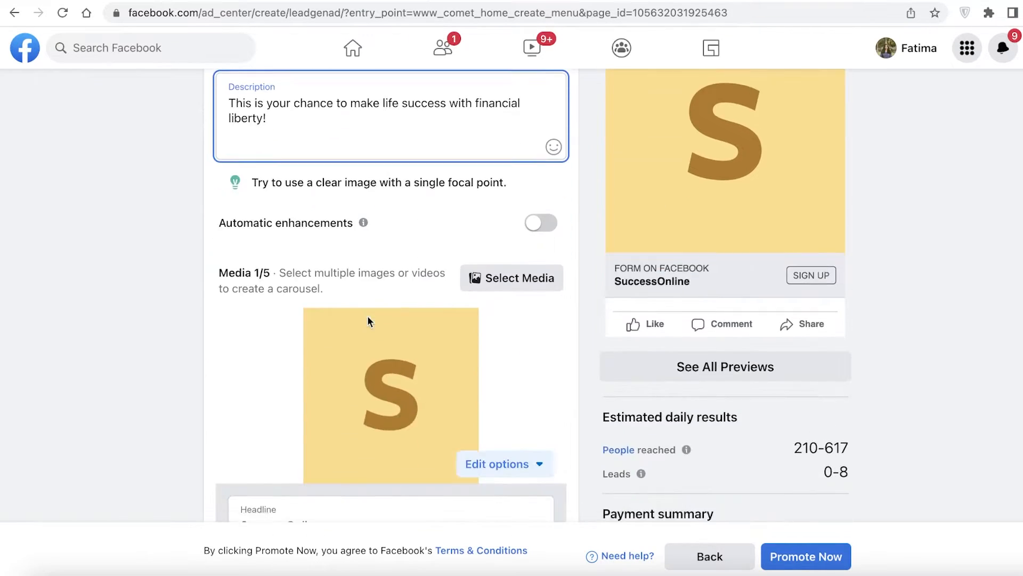
{"action": "scroll", "coordinate": [398, 280], "scroll_direction": "down", "scroll_amount": 2}
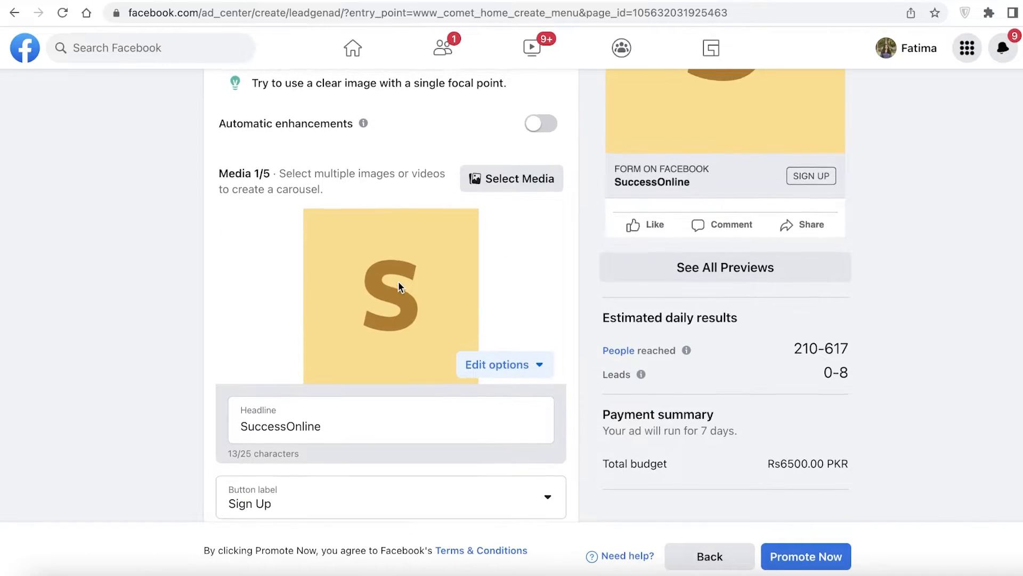
{"action": "scroll", "coordinate": [391, 308], "scroll_direction": "up", "scroll_amount": 4}
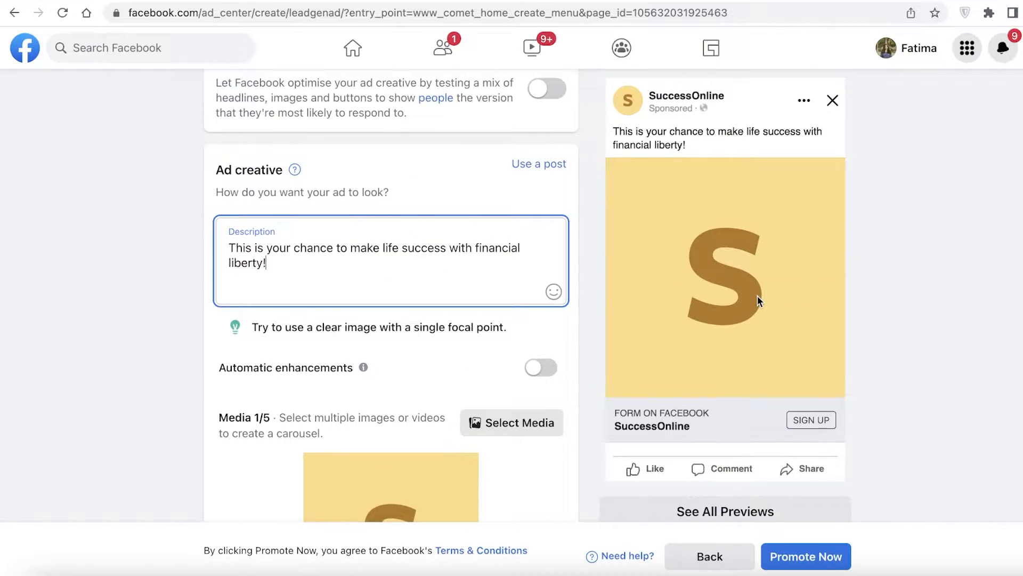
{"action": "scroll", "coordinate": [468, 306], "scroll_direction": "down", "scroll_amount": 2}
{"action": "scroll", "coordinate": [287, 315], "scroll_direction": "down", "scroll_amount": 5}
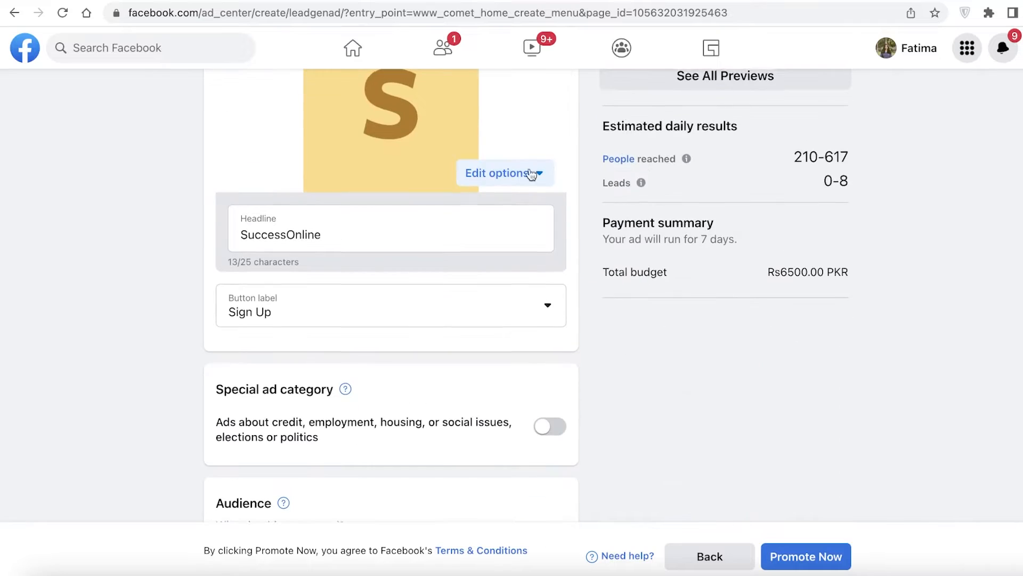
{"action": "scroll", "coordinate": [532, 174], "scroll_direction": "up", "scroll_amount": 3}
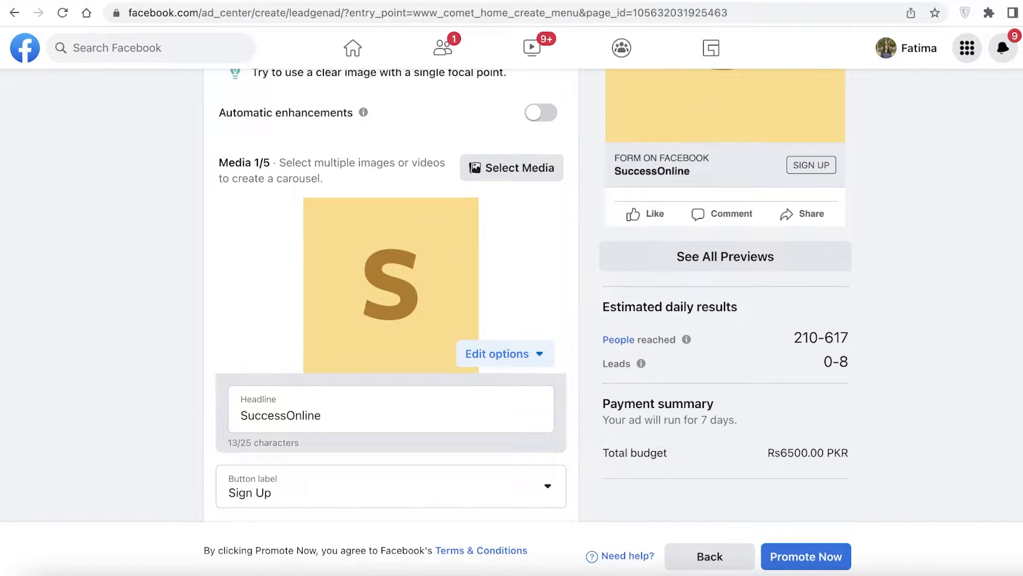
- Open the Vecteezy stock photo website in a new browser tab
{"action": "left_click", "coordinate": [817, 3]}
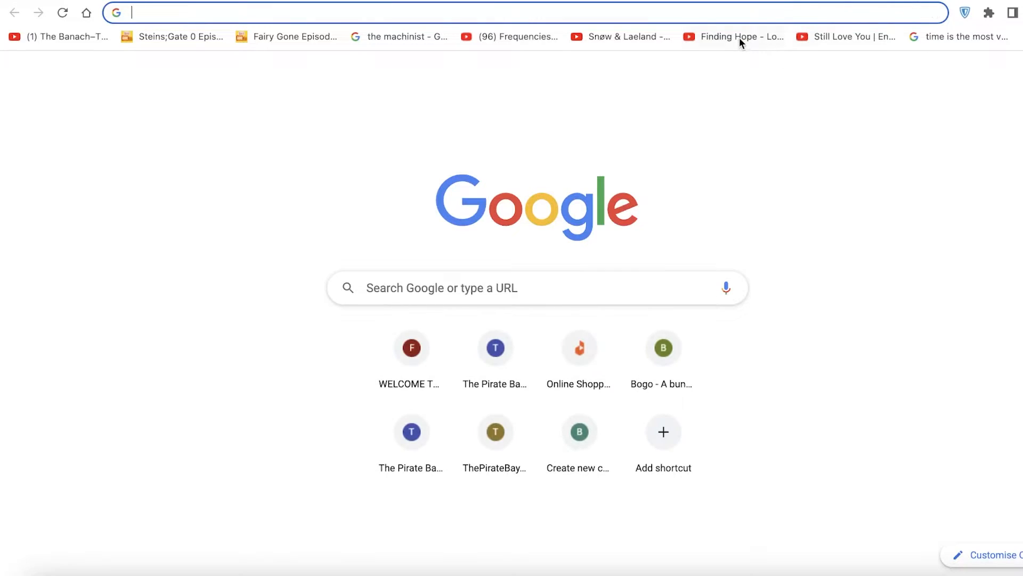
{"action": "type", "text": "ve"}
{"action": "key", "text": "BackSpace"}
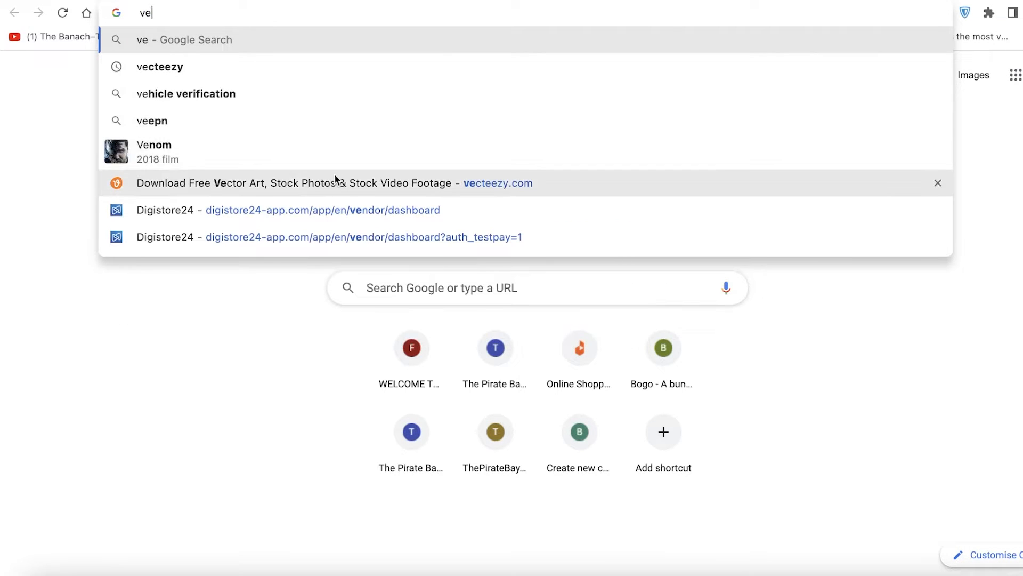
{"action": "left_click", "coordinate": [336, 179]}
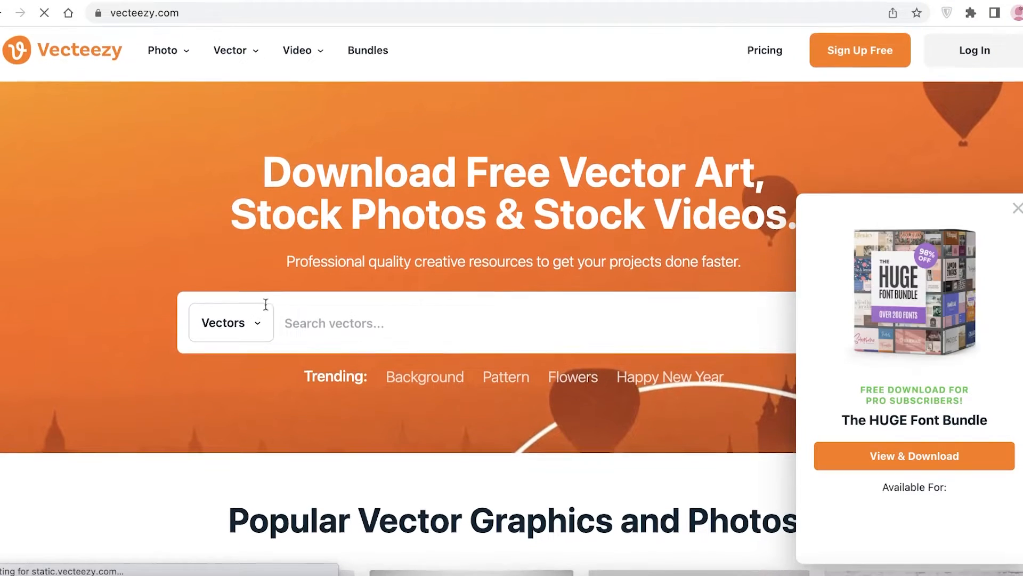
- Search Vecteezy's photos for "money"
{"action": "left_click", "coordinate": [236, 320]}
{"action": "left_click", "coordinate": [231, 368]}
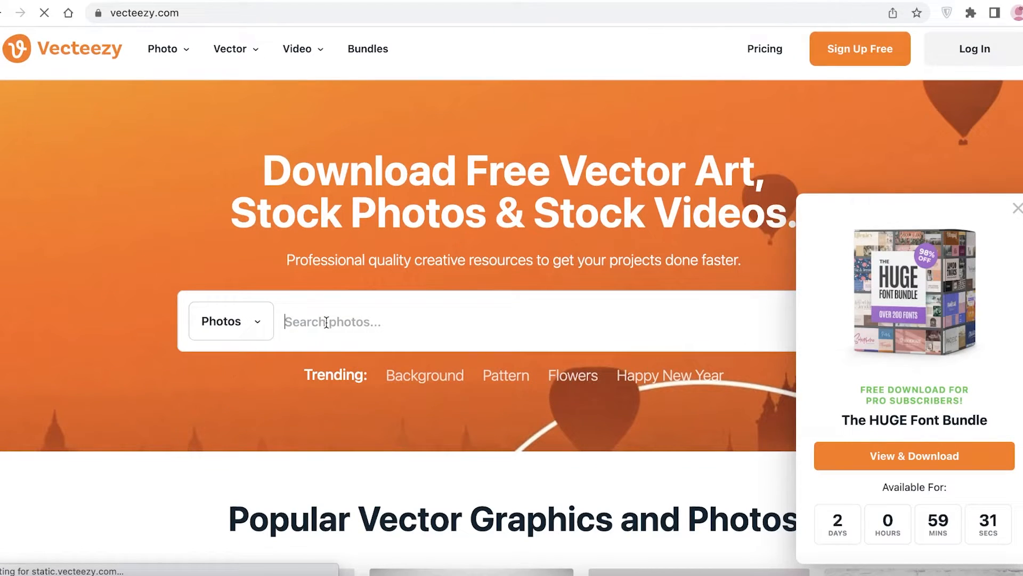
{"action": "type", "text": "money"}
{"action": "key", "text": "Return"}
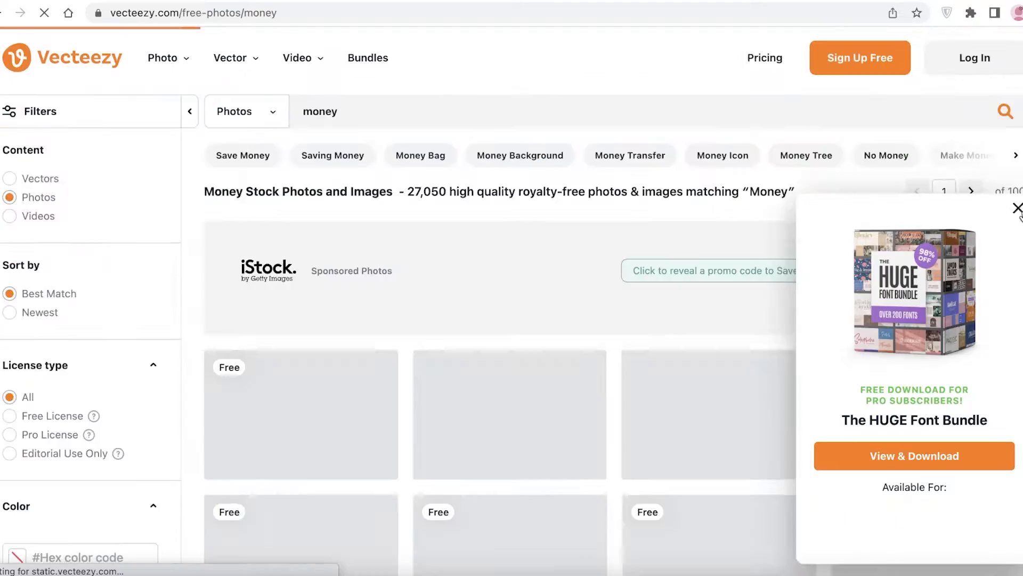
- Download the photo "Miniature businesspeople standing on money with a wooden background" from the money results under the free license
{"action": "scroll", "coordinate": [602, 416], "scroll_direction": "down", "scroll_amount": 7}
{"action": "scroll", "coordinate": [373, 331], "scroll_direction": "down", "scroll_amount": 5}
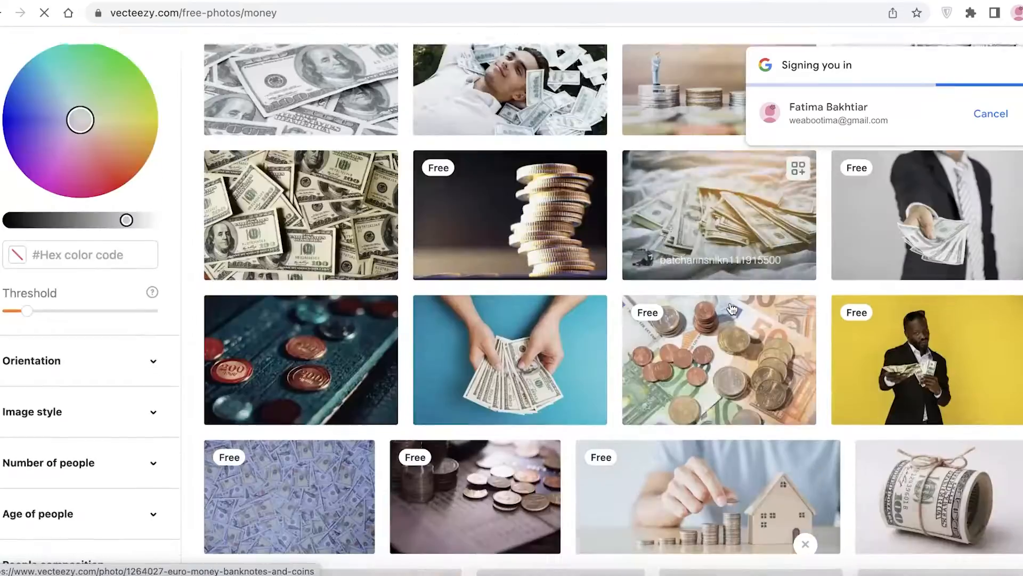
{"action": "scroll", "coordinate": [372, 331], "scroll_direction": "up", "scroll_amount": 3}
{"action": "scroll", "coordinate": [371, 331], "scroll_direction": "down", "scroll_amount": 6}
{"action": "scroll", "coordinate": [372, 331], "scroll_direction": "up", "scroll_amount": 5}
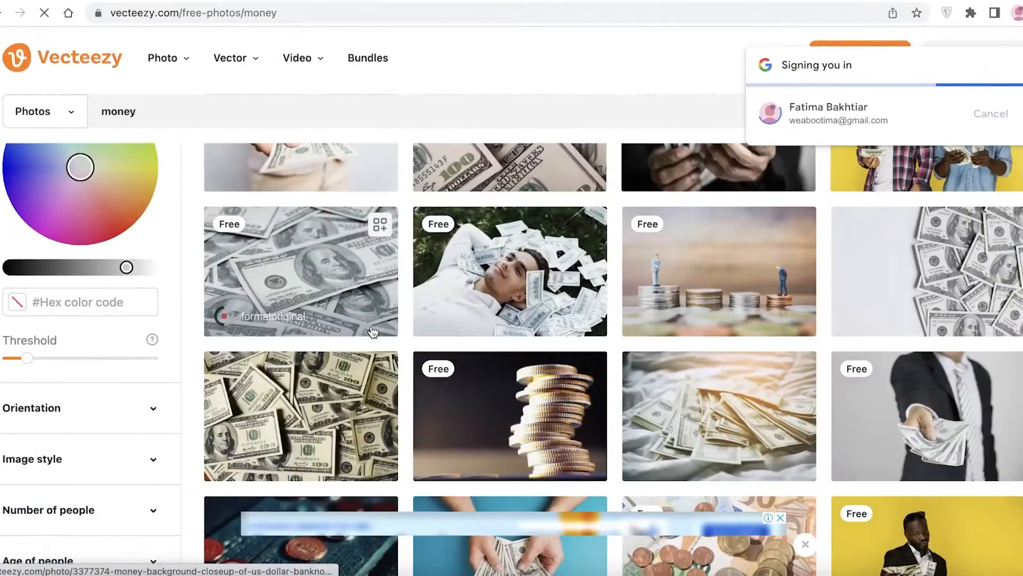
{"action": "mouse_move", "coordinate": [427, 317]}
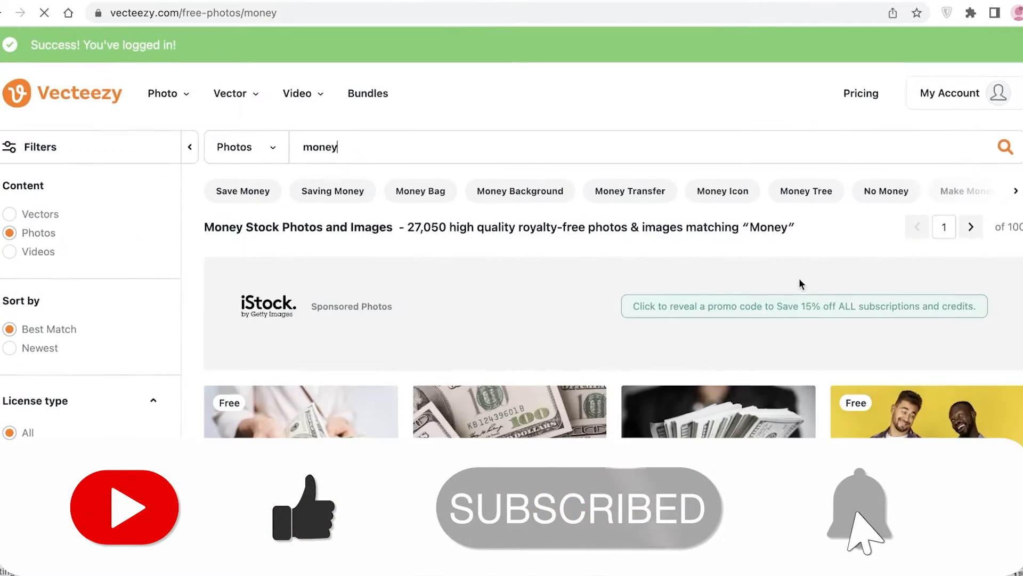
{"action": "scroll", "coordinate": [798, 298], "scroll_direction": "down", "scroll_amount": 8}
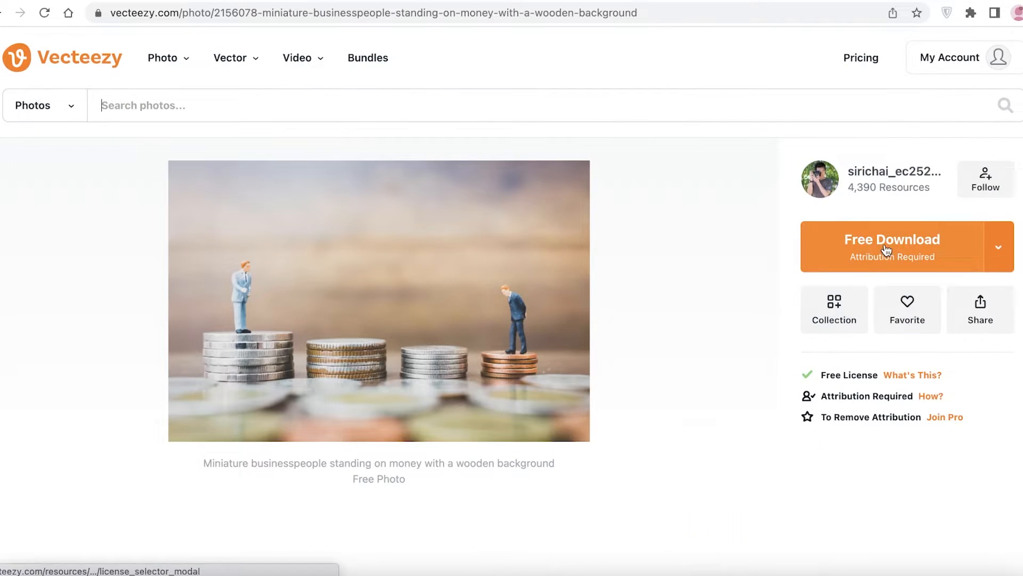
{"action": "left_click", "coordinate": [886, 251]}
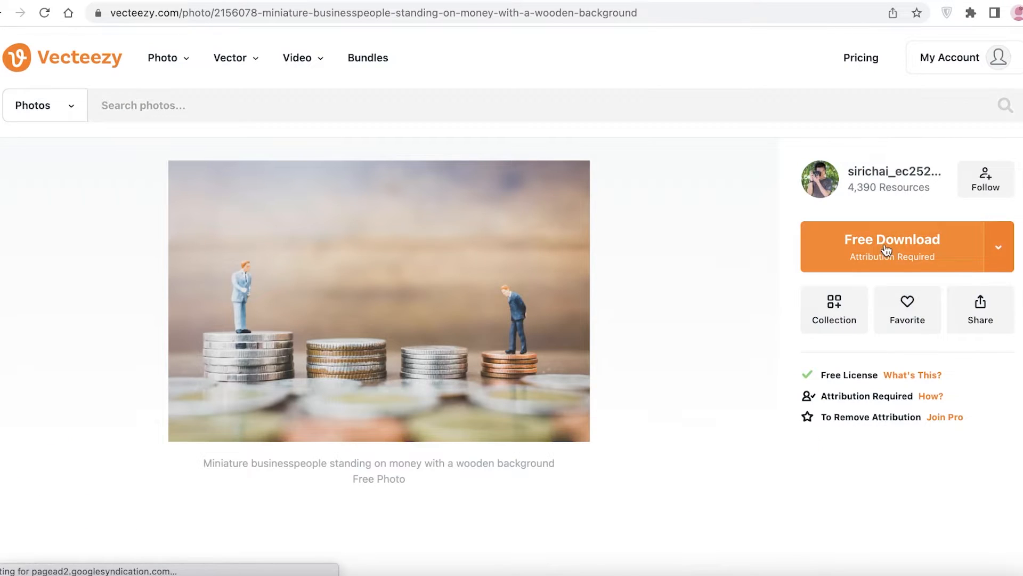
{"action": "left_click", "coordinate": [437, 373]}
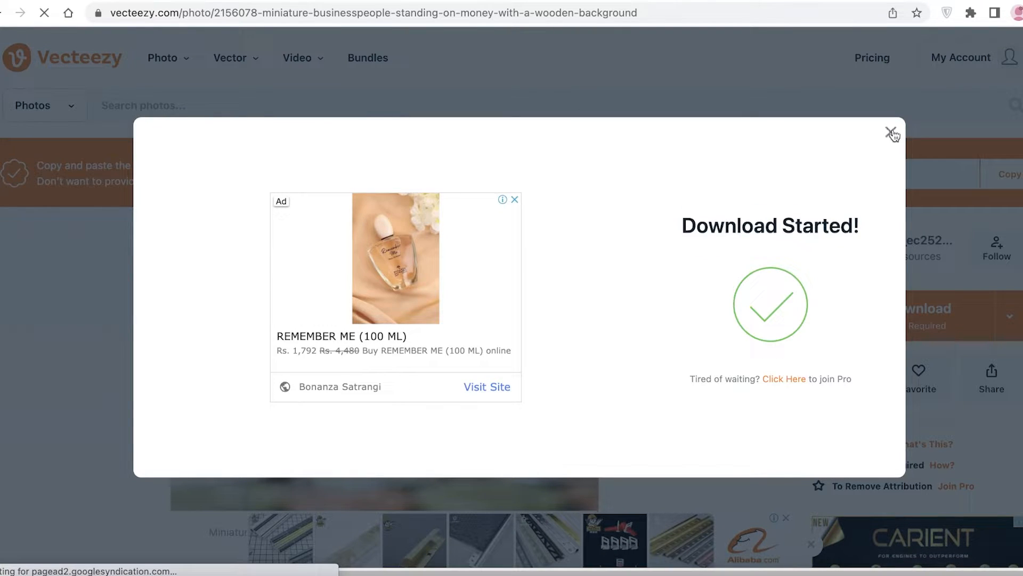
{"action": "left_click", "coordinate": [890, 132]}
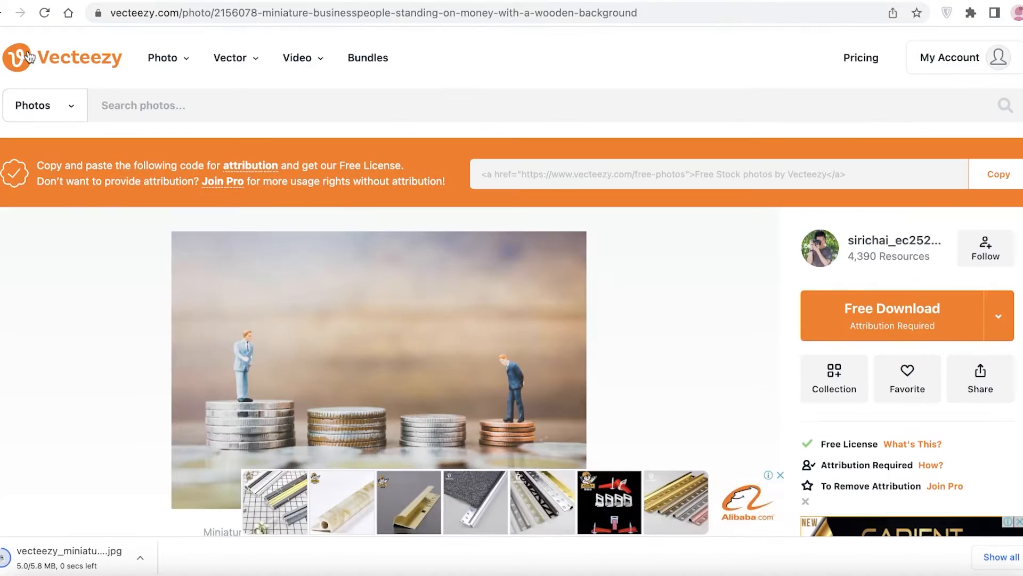
- Return to the money results and download the free-license photo of a businessman showing and giving money
{"action": "key", "text": "super+bracketleft"}
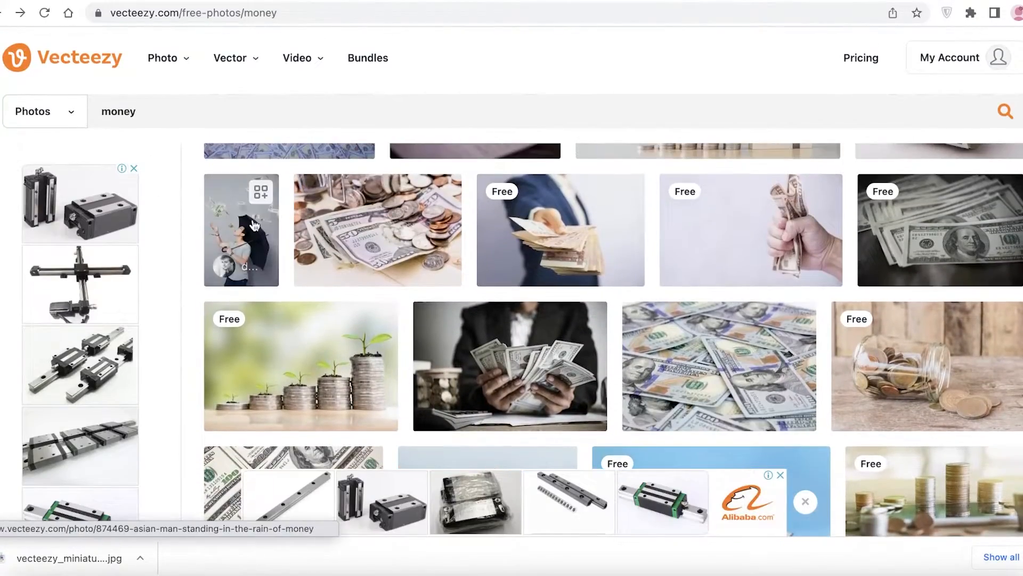
{"action": "left_click", "coordinate": [254, 225]}
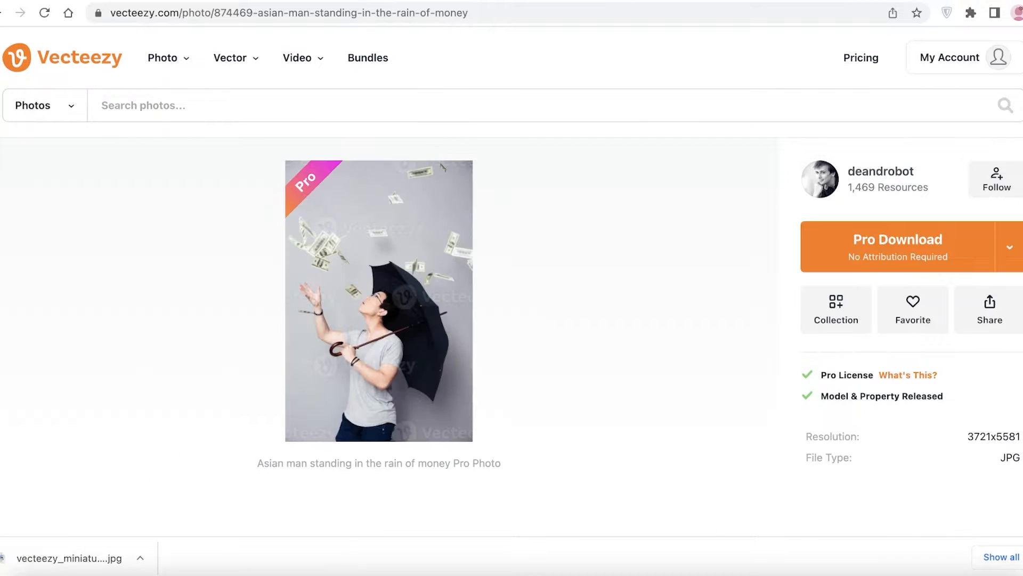
{"action": "key", "text": "super+bracketleft"}
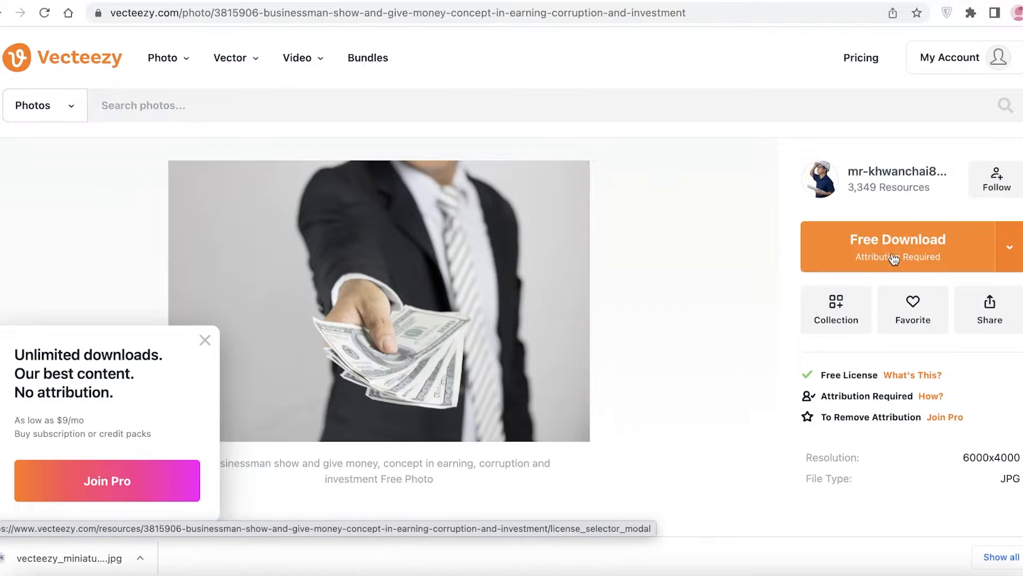
{"action": "left_click", "coordinate": [894, 258]}
{"action": "left_click", "coordinate": [335, 382]}
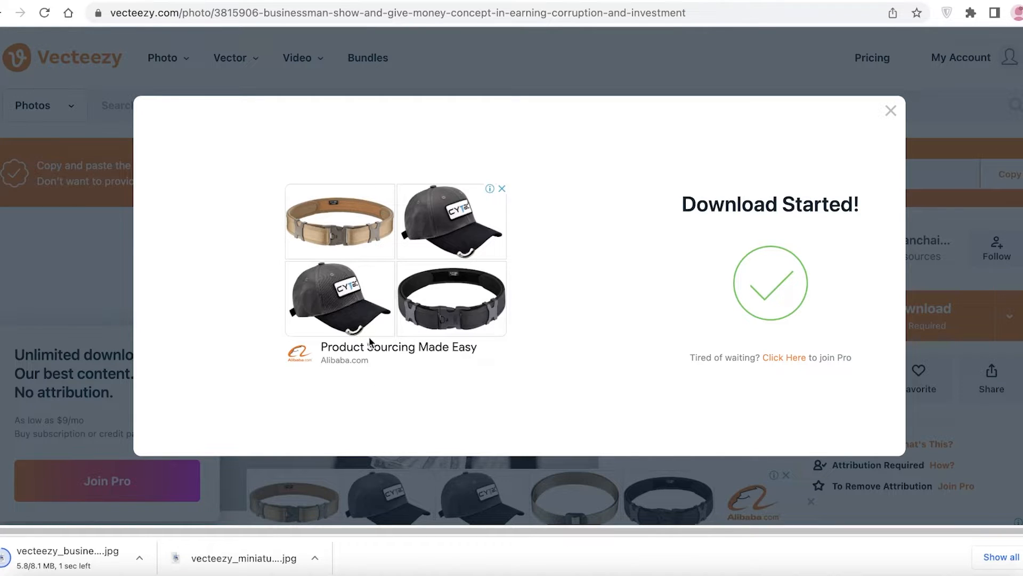
{"action": "left_click", "coordinate": [891, 112]}
- Search Vecteezy for "rich" and switch the results from vectors to photos
{"action": "left_click", "coordinate": [22, 56]}
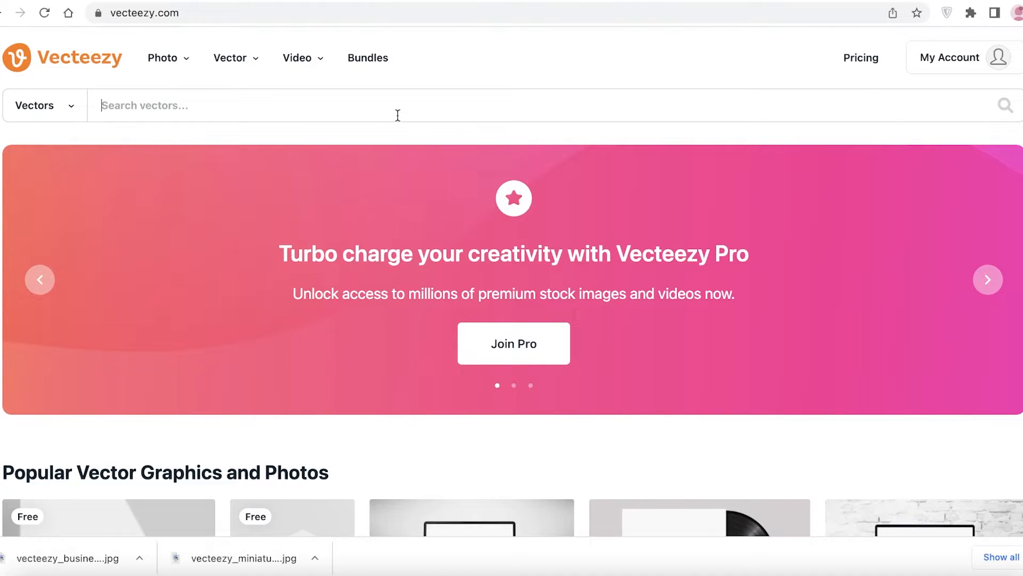
{"action": "type", "text": "rich"}
{"action": "key", "text": "Return"}
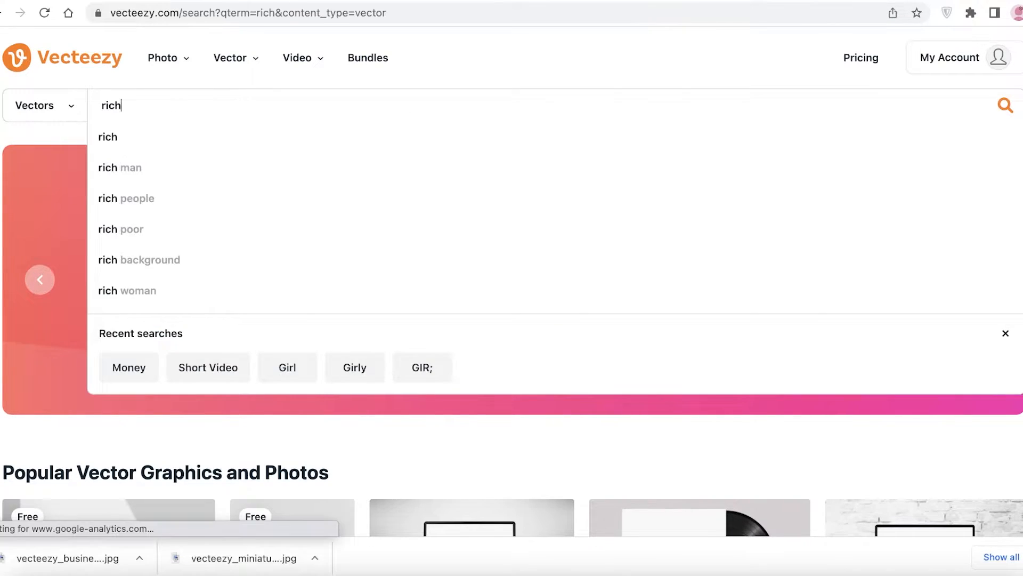
{"action": "scroll", "coordinate": [291, 305], "scroll_direction": "down", "scroll_amount": 3}
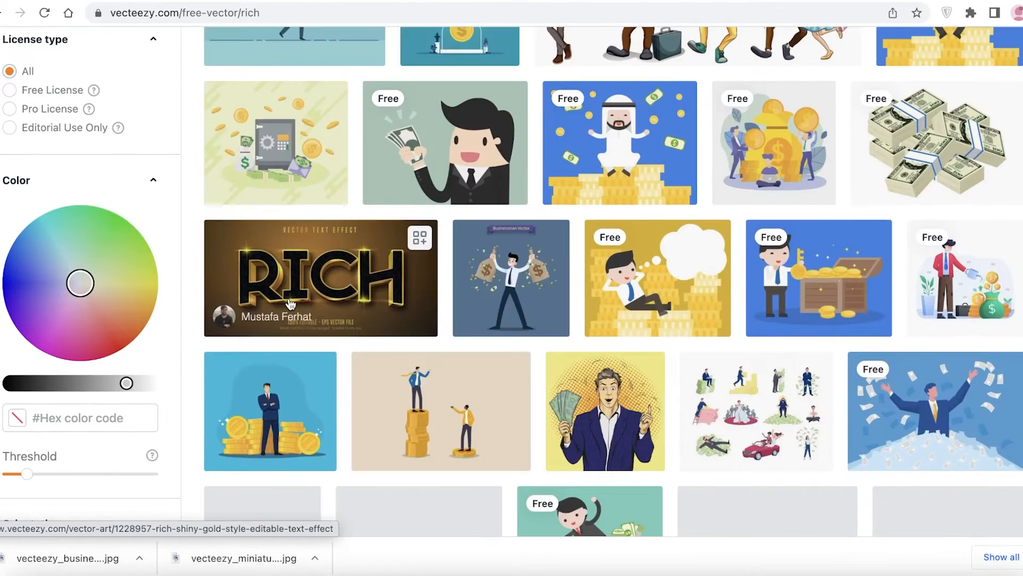
{"action": "scroll", "coordinate": [288, 214], "scroll_direction": "up", "scroll_amount": 8}
{"action": "left_click", "coordinate": [245, 153]}
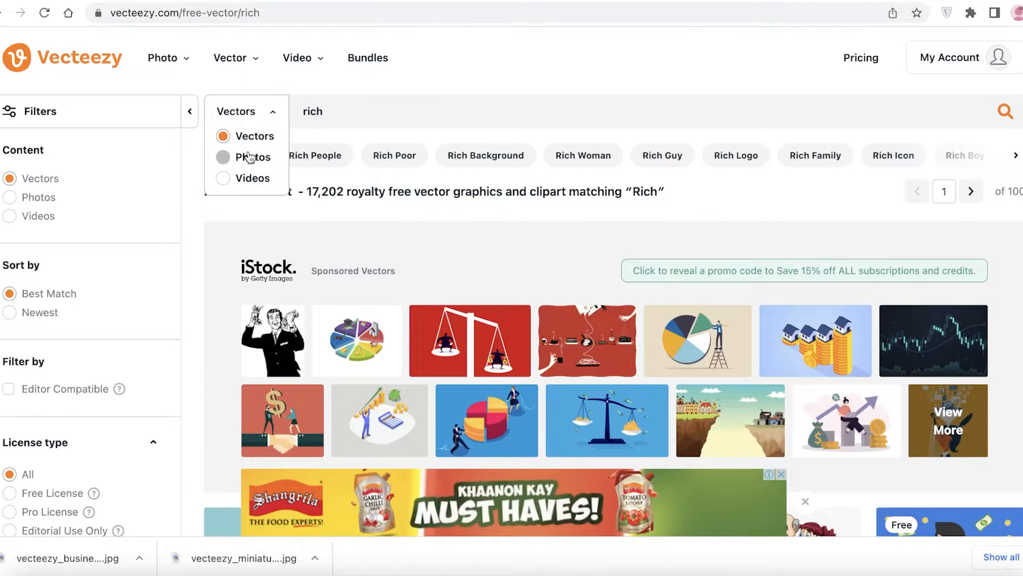
- Browse the rich photo results and download the "Excited rich man" photo under the free license
{"action": "scroll", "coordinate": [479, 256], "scroll_direction": "down", "scroll_amount": 10}
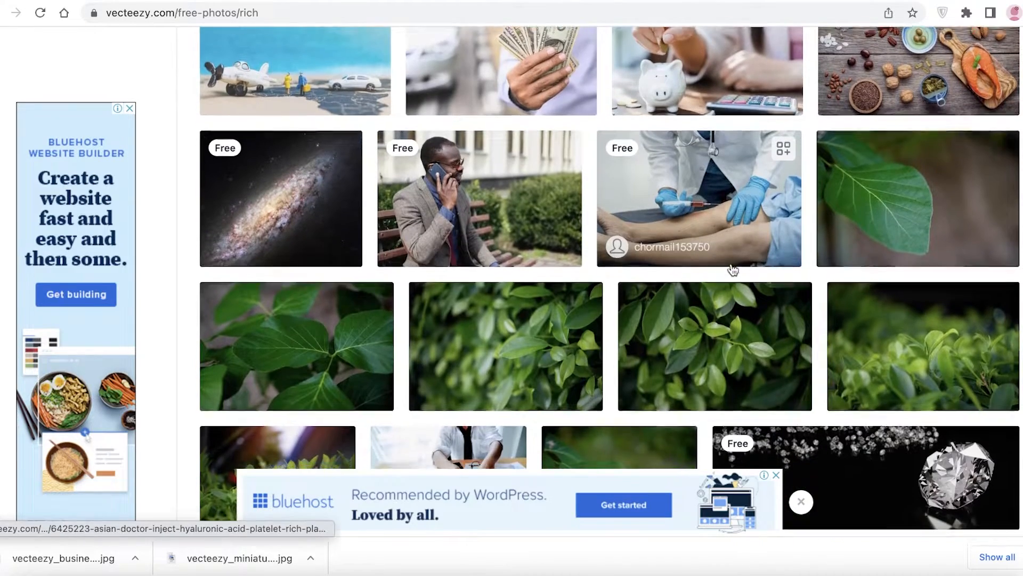
{"action": "scroll", "coordinate": [693, 263], "scroll_direction": "down", "scroll_amount": 5}
{"action": "scroll", "coordinate": [311, 152], "scroll_direction": "up", "scroll_amount": 20}
{"action": "left_click", "coordinate": [312, 152]}
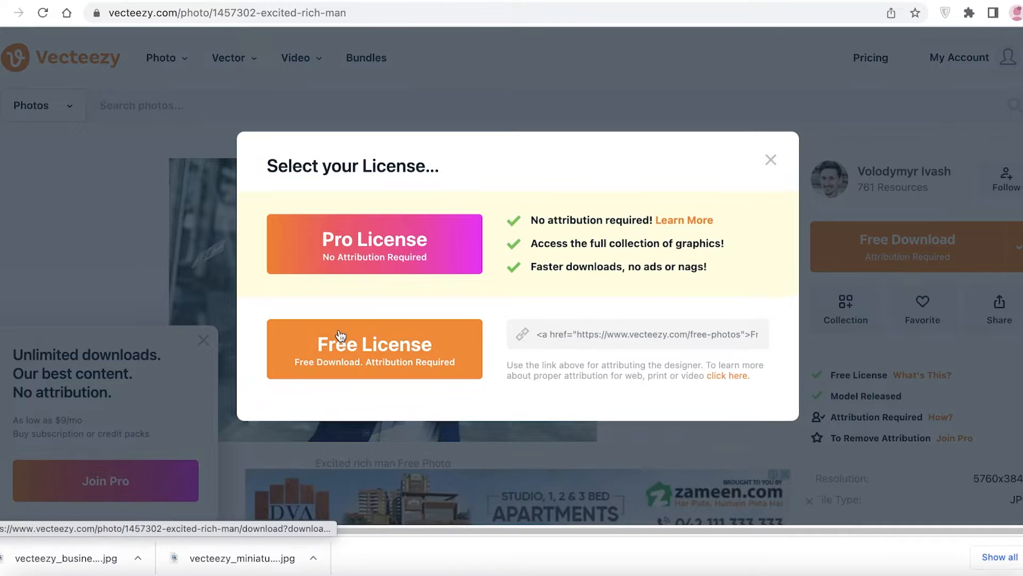
{"action": "left_click", "coordinate": [444, 351]}
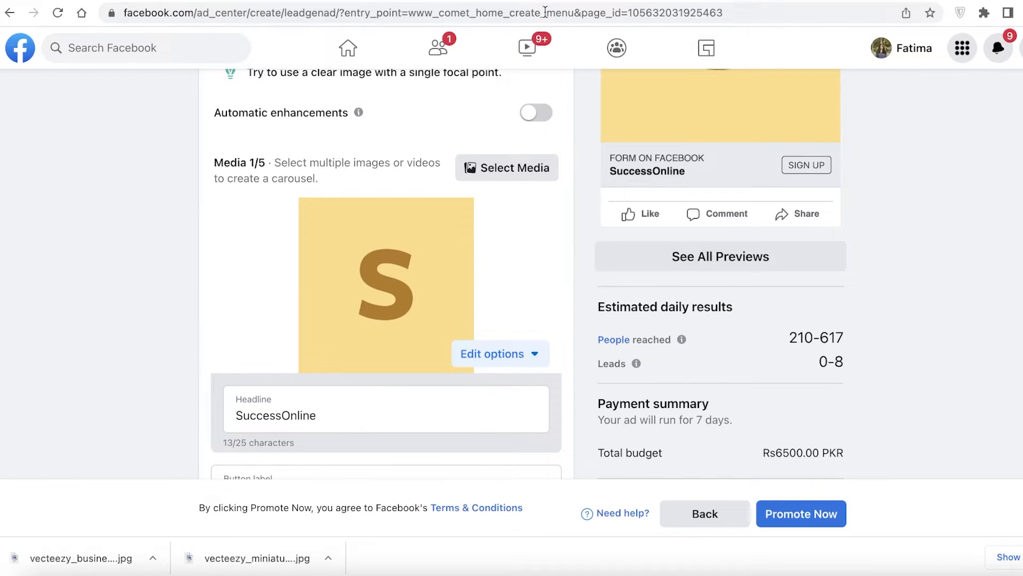
- Try to upload the Vecteezy businessman photo from the Downloads folder as the ad's media
{"action": "scroll", "coordinate": [510, 274], "scroll_direction": "down", "scroll_amount": 3}
{"action": "scroll", "coordinate": [491, 267], "scroll_direction": "up", "scroll_amount": 3}
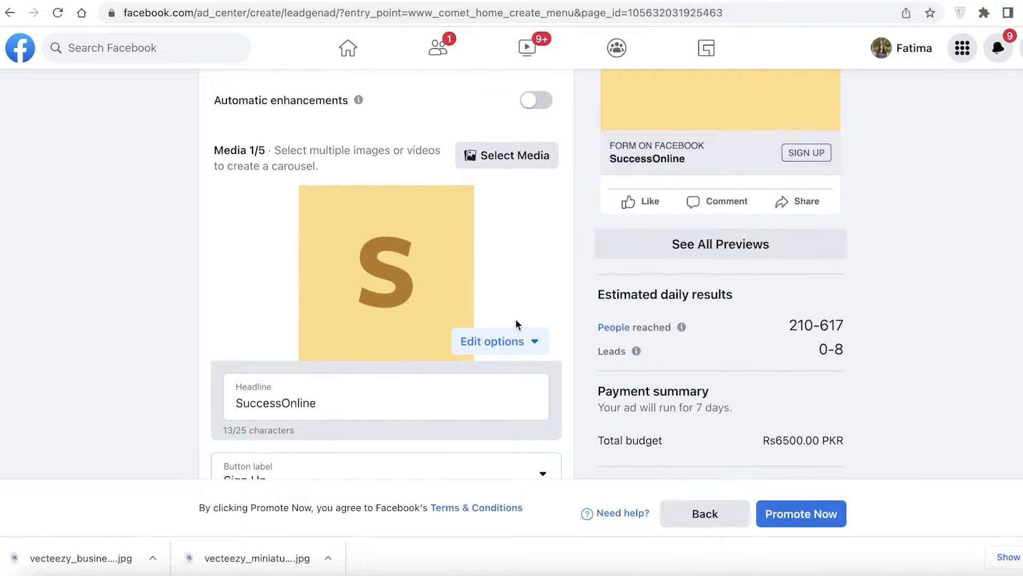
{"action": "left_click", "coordinate": [481, 160]}
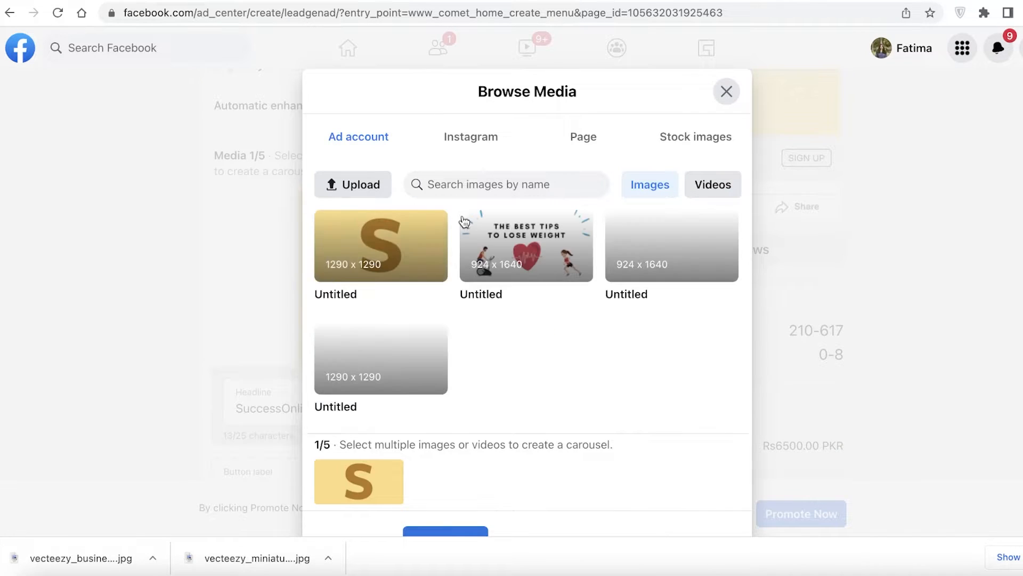
{"action": "left_click", "coordinate": [330, 185]}
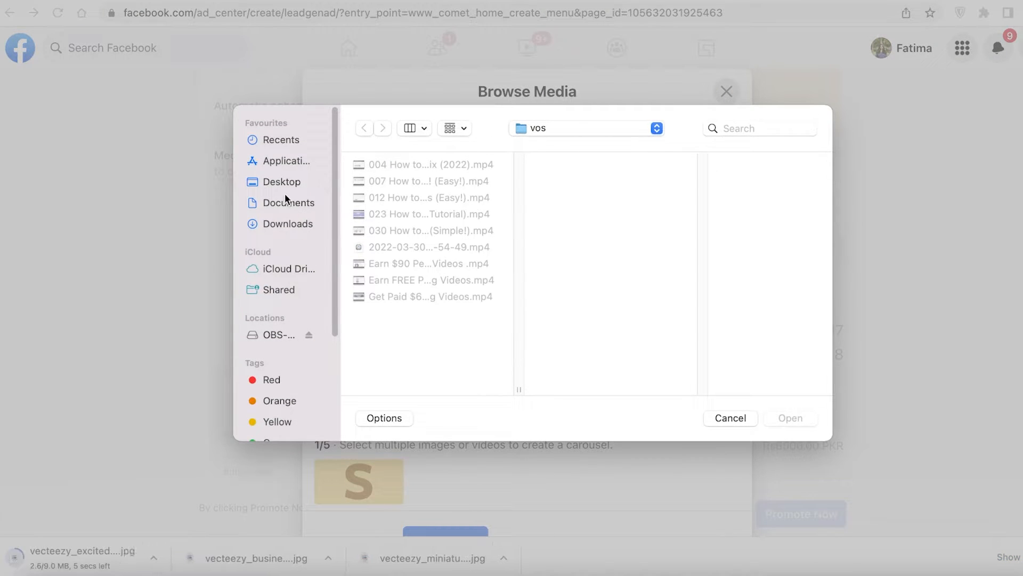
{"action": "left_click", "coordinate": [292, 227]}
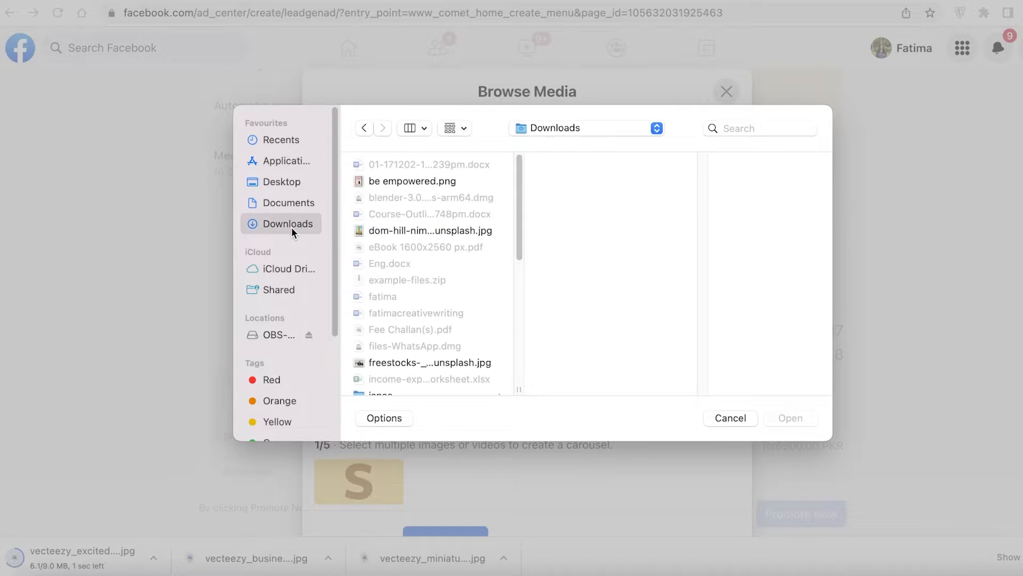
{"action": "scroll", "coordinate": [435, 255], "scroll_direction": "down", "scroll_amount": 10}
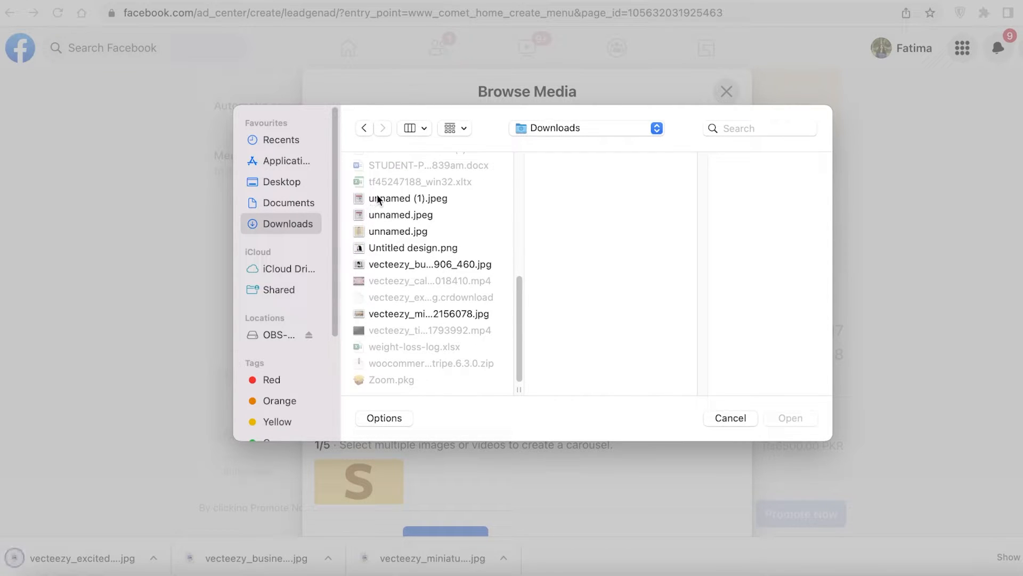
{"action": "left_click", "coordinate": [407, 265]}
{"action": "left_click", "coordinate": [783, 418]}
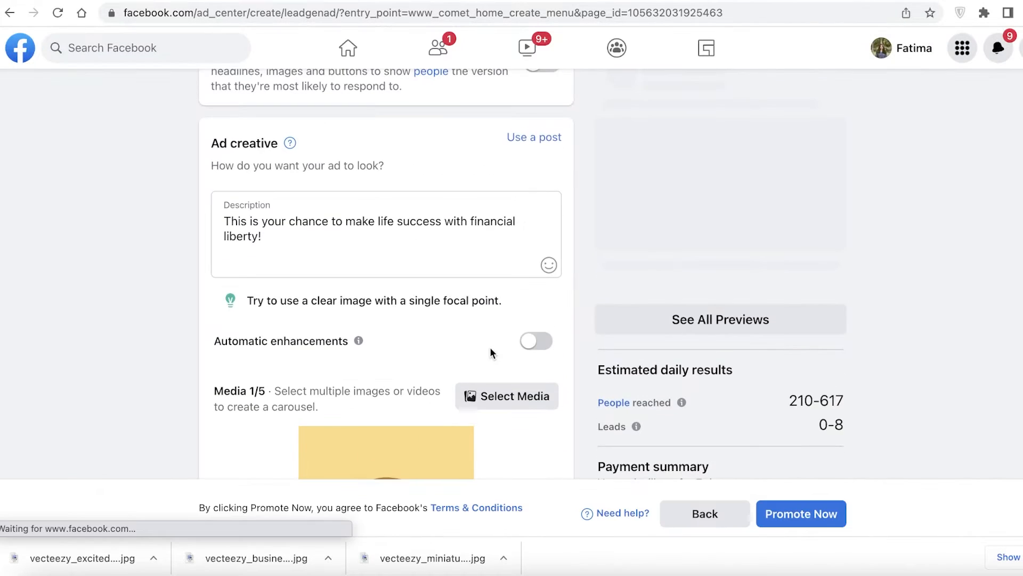
- Replace the ad's logo image with a four-item media carousel, starting with the stock photo of a woman holding fanned dollar bills
{"action": "scroll", "coordinate": [490, 347], "scroll_direction": "down", "scroll_amount": 2}
{"action": "left_click", "coordinate": [486, 333]}
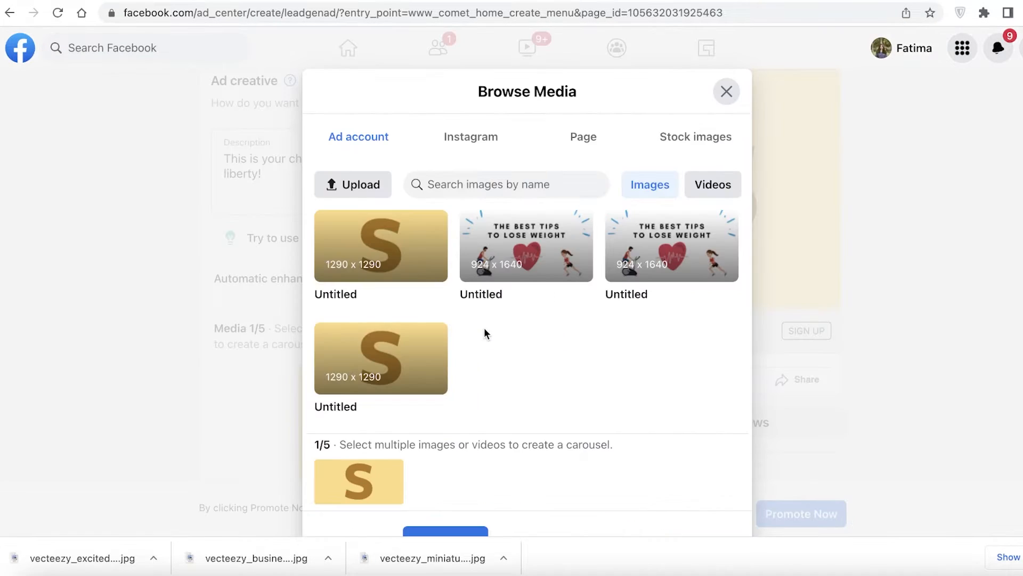
{"action": "left_click", "coordinate": [352, 183]}
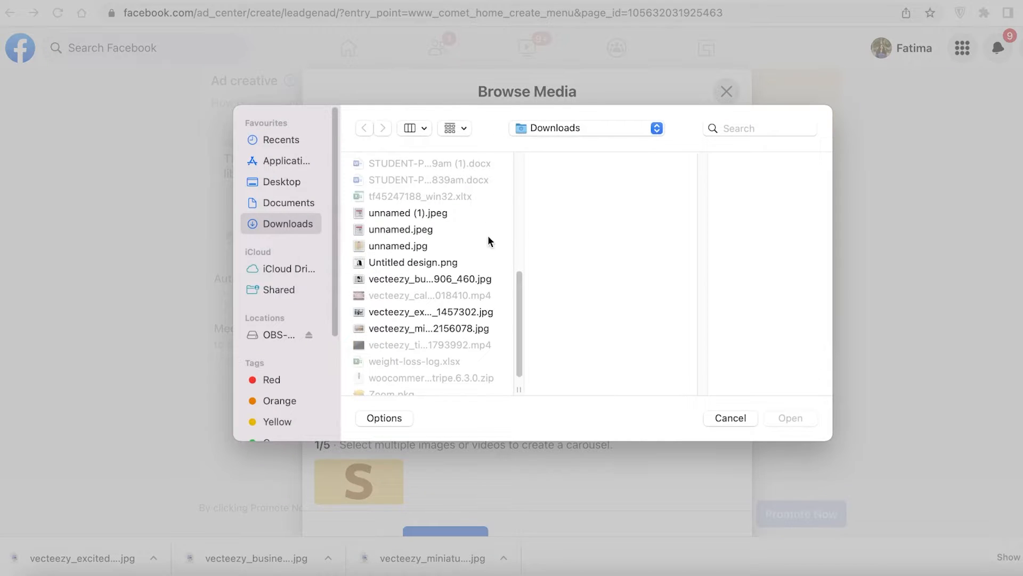
{"action": "scroll", "coordinate": [490, 241], "scroll_direction": "up", "scroll_amount": 10}
{"action": "left_click", "coordinate": [453, 131]}
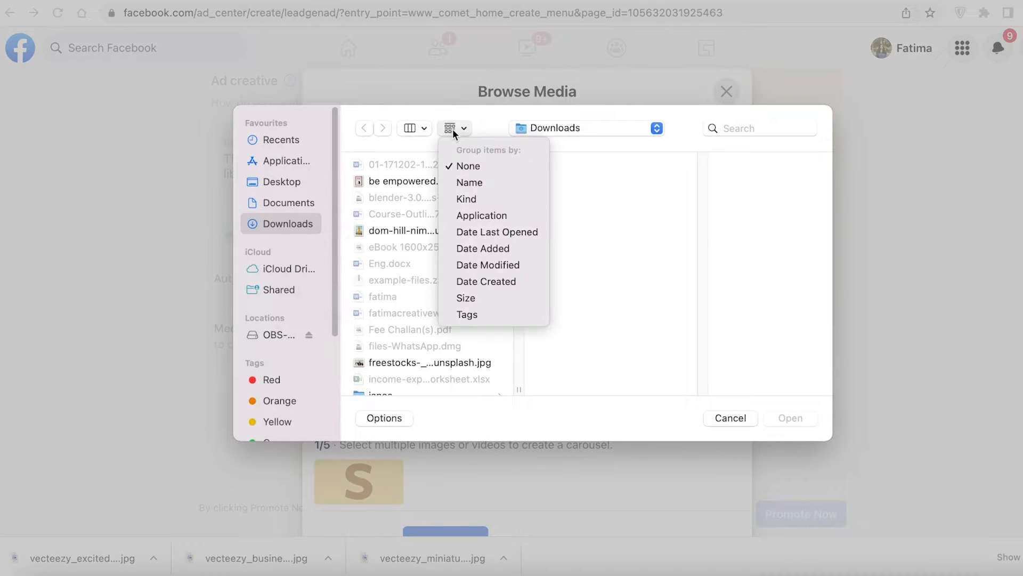
{"action": "left_click", "coordinate": [459, 177]}
{"action": "left_click", "coordinate": [350, 188]}
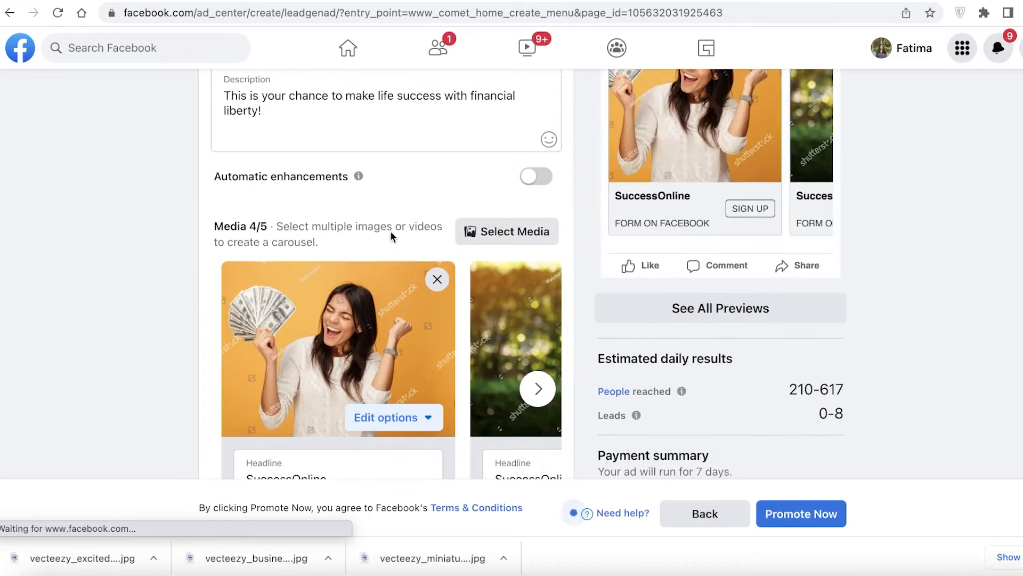
- Review the button label options against the ad preview and set the label to Subscribe
{"action": "scroll", "coordinate": [388, 227], "scroll_direction": "down", "scroll_amount": 5}
{"action": "scroll", "coordinate": [387, 227], "scroll_direction": "down", "scroll_amount": 1}
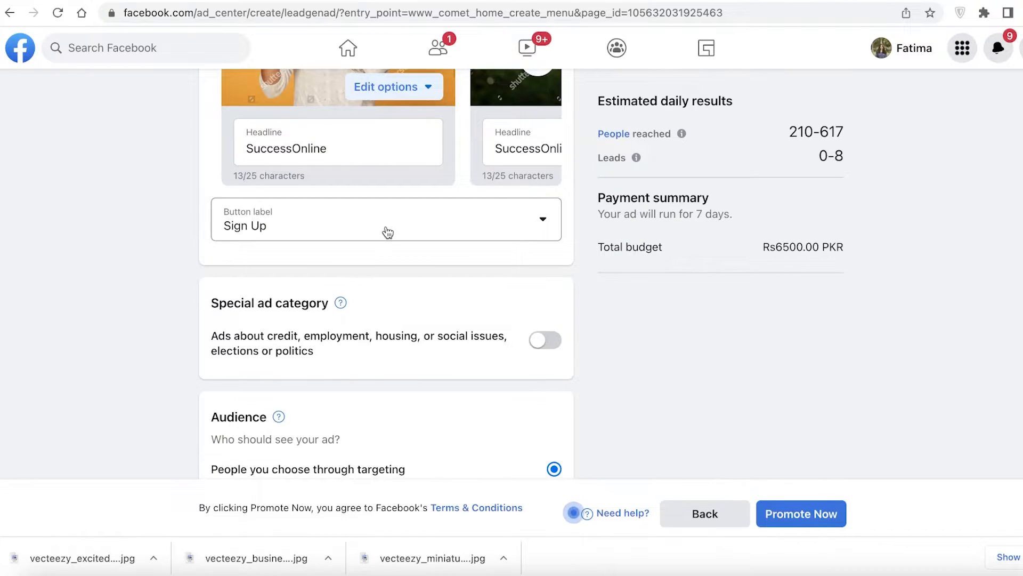
{"action": "scroll", "coordinate": [388, 232], "scroll_direction": "down", "scroll_amount": 2}
{"action": "scroll", "coordinate": [394, 249], "scroll_direction": "up", "scroll_amount": 8}
{"action": "scroll", "coordinate": [400, 271], "scroll_direction": "down", "scroll_amount": 4}
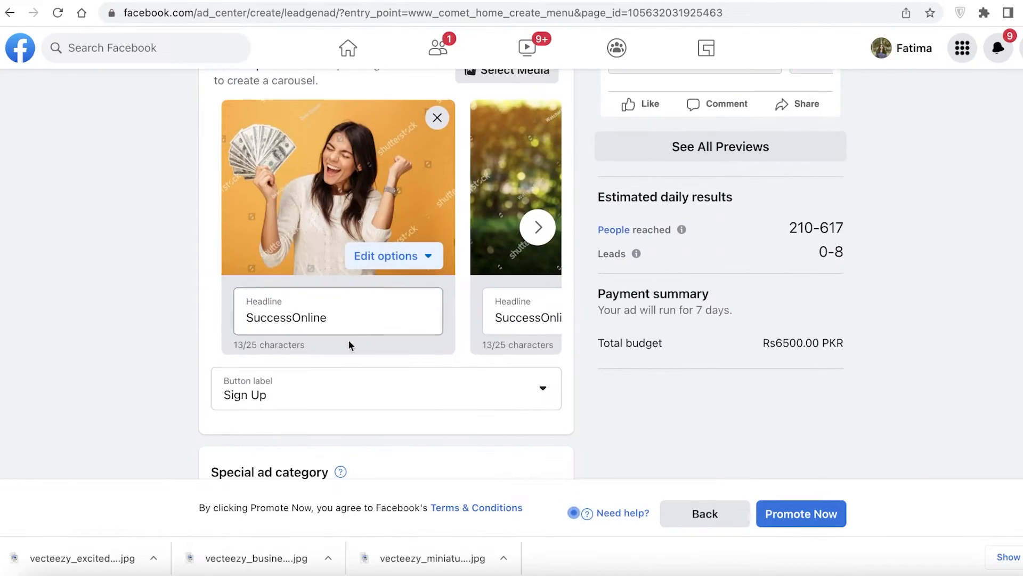
{"action": "left_click", "coordinate": [308, 386]}
{"action": "scroll", "coordinate": [326, 454], "scroll_direction": "down", "scroll_amount": 1}
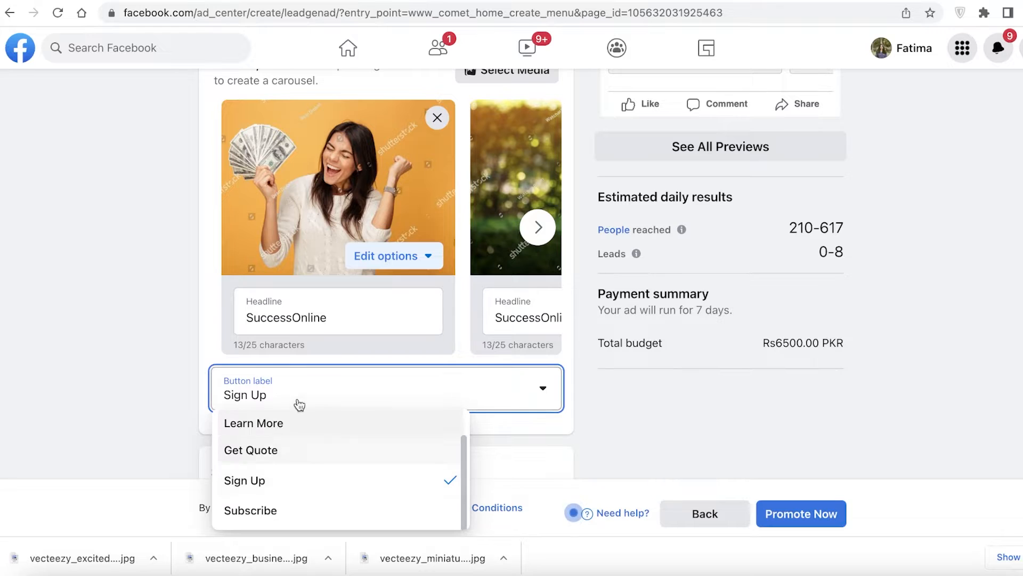
{"action": "scroll", "coordinate": [565, 303], "scroll_direction": "up", "scroll_amount": 4}
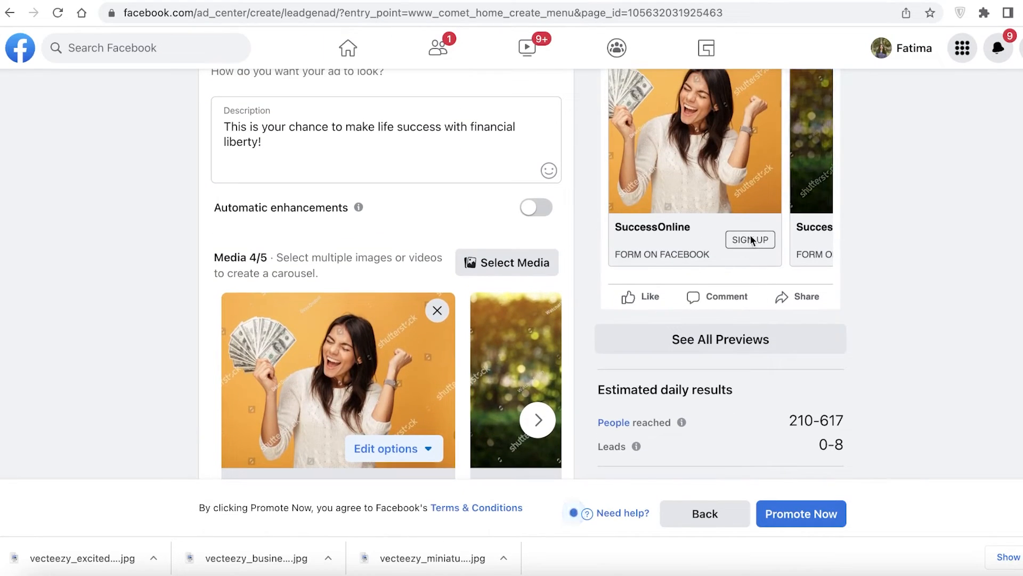
{"action": "scroll", "coordinate": [612, 375], "scroll_direction": "down", "scroll_amount": 7}
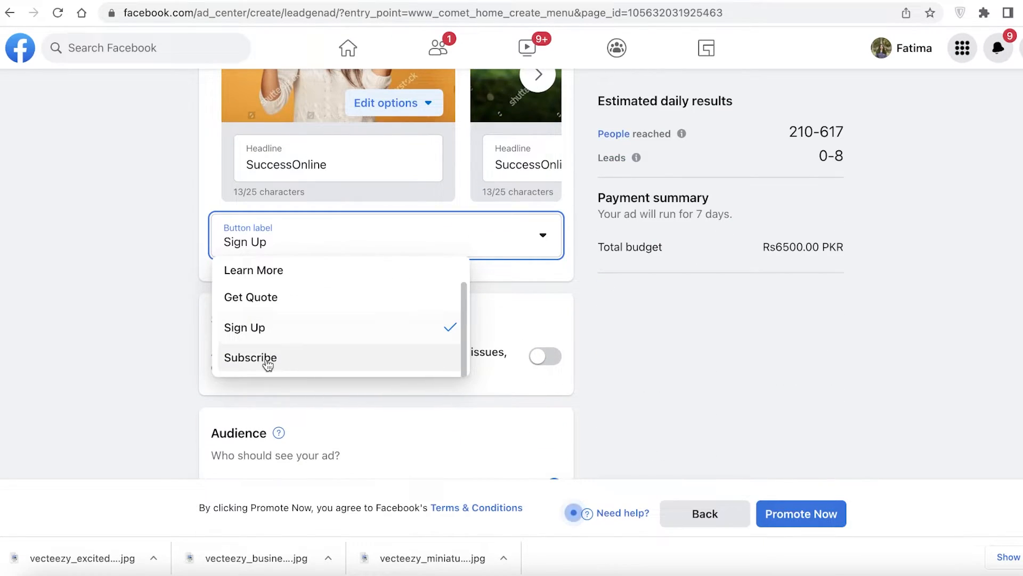
{"action": "scroll", "coordinate": [261, 302], "scroll_direction": "up", "scroll_amount": 1}
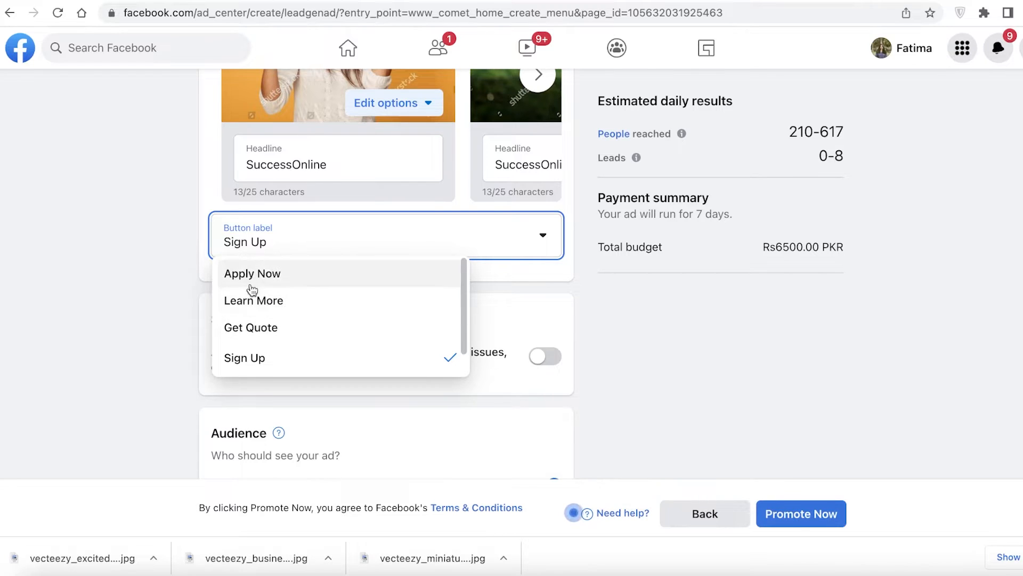
{"action": "scroll", "coordinate": [267, 331], "scroll_direction": "down", "scroll_amount": 1}
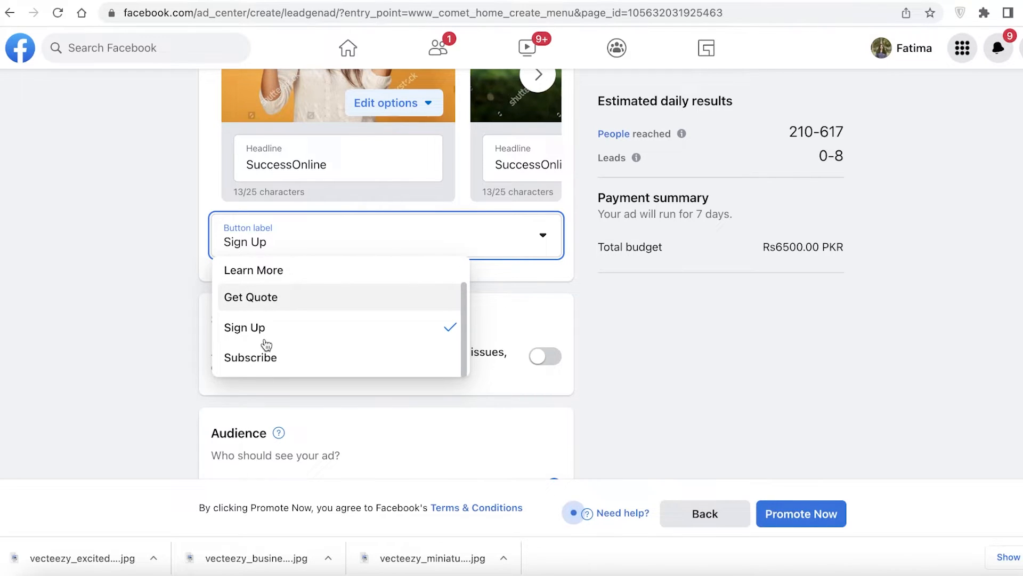
{"action": "left_click", "coordinate": [231, 369]}
{"action": "scroll", "coordinate": [388, 299], "scroll_direction": "up", "scroll_amount": 8}
{"action": "scroll", "coordinate": [529, 288], "scroll_direction": "up", "scroll_amount": 3}
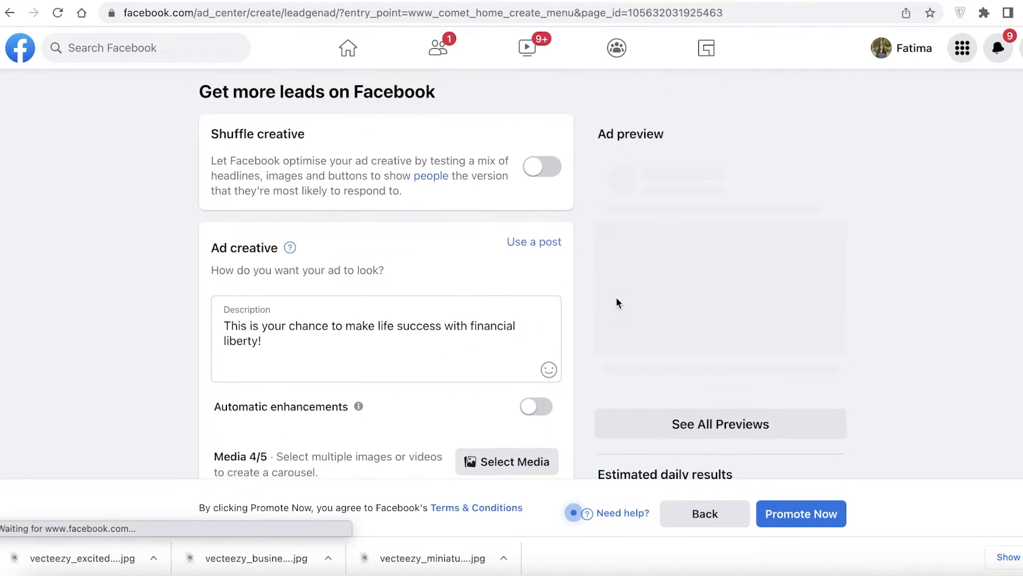
- Look over the special ad category and audience settings, and set the ad's duration to 15 days
{"action": "scroll", "coordinate": [616, 296], "scroll_direction": "down", "scroll_amount": 9}
{"action": "scroll", "coordinate": [612, 300], "scroll_direction": "down", "scroll_amount": 1}
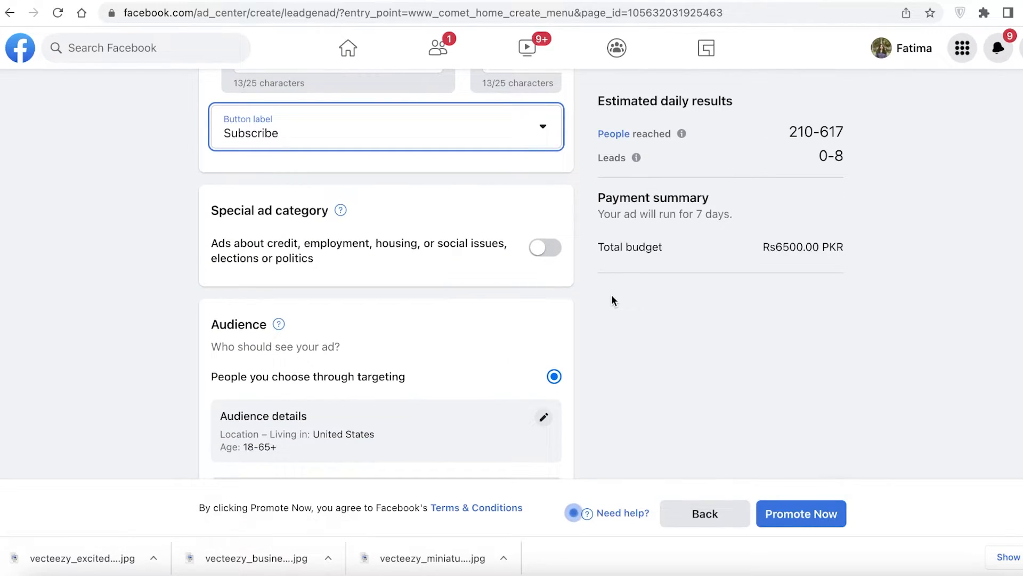
{"action": "scroll", "coordinate": [592, 308], "scroll_direction": "down", "scroll_amount": 2}
{"action": "scroll", "coordinate": [426, 315], "scroll_direction": "down", "scroll_amount": 1}
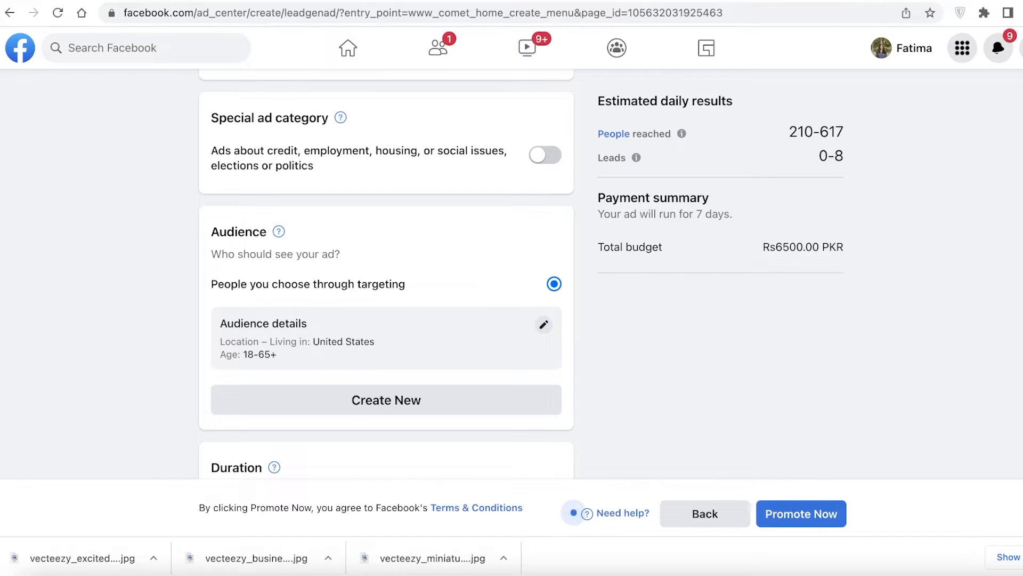
{"action": "scroll", "coordinate": [548, 277], "scroll_direction": "down", "scroll_amount": 3}
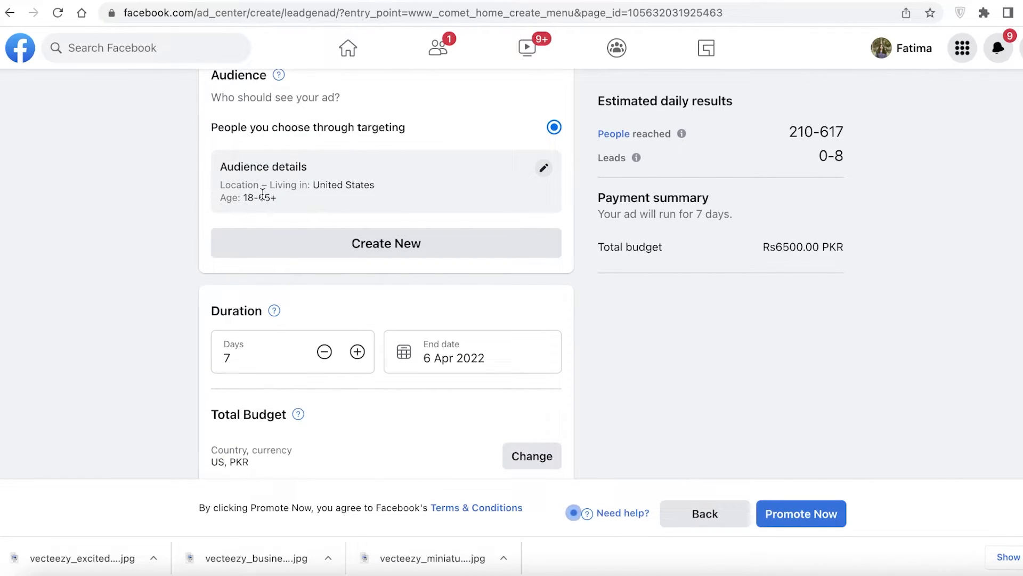
{"action": "scroll", "coordinate": [294, 203], "scroll_direction": "down", "scroll_amount": 3}
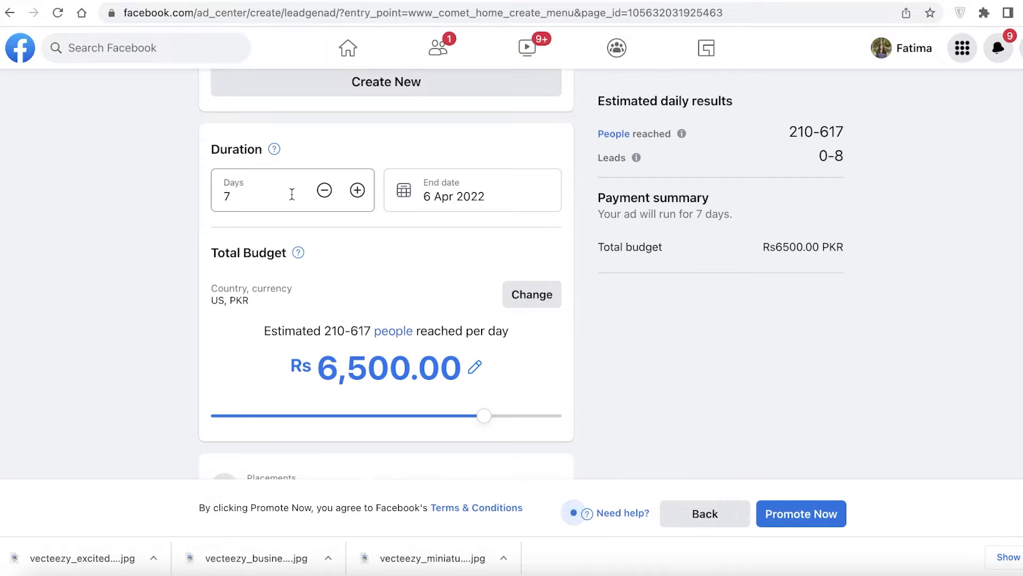
{"action": "left_click", "coordinate": [295, 197]}
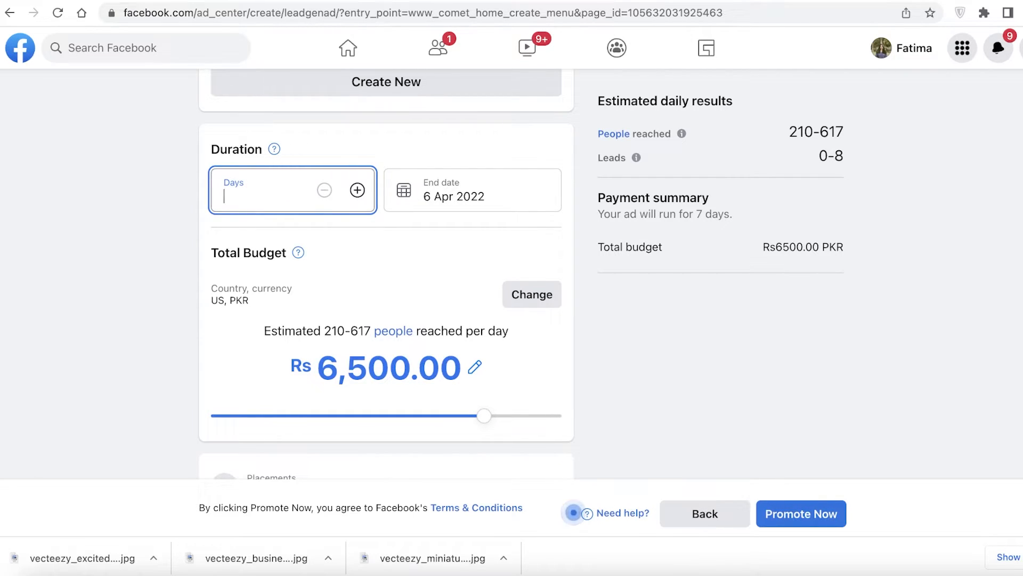
{"action": "type", "text": "15"}
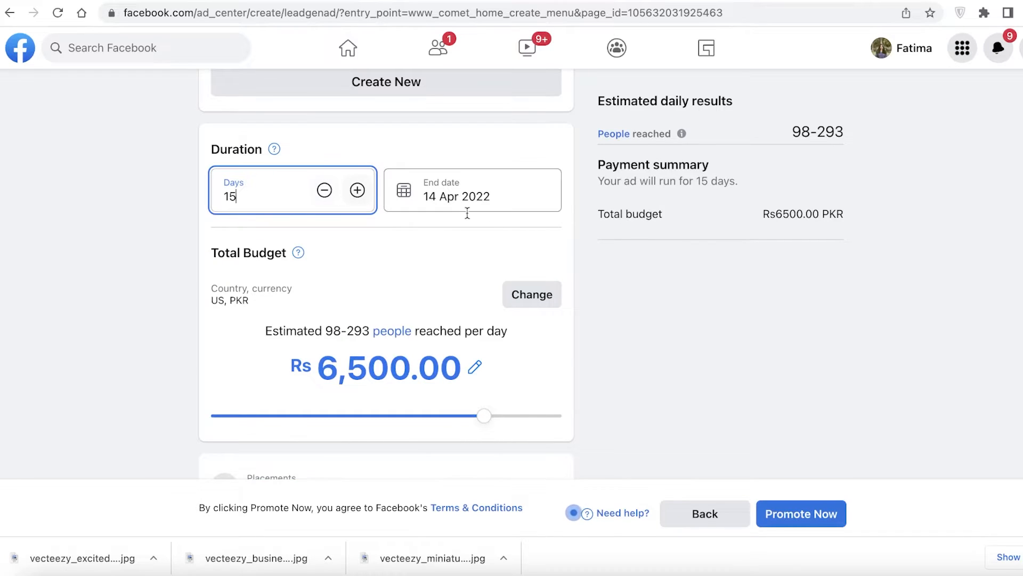
- Try 30 April and 9 April 2022 as the ad's end date, and settle on 13 April 2022
{"action": "left_click", "coordinate": [503, 189]}
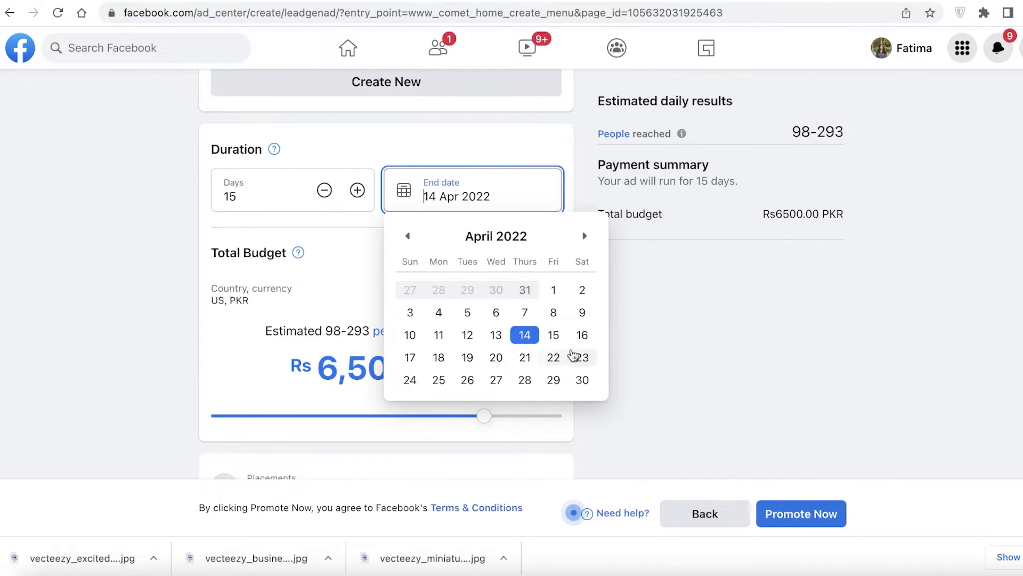
{"action": "left_click", "coordinate": [582, 379]}
{"action": "scroll", "coordinate": [579, 380], "scroll_direction": "down", "scroll_amount": 4}
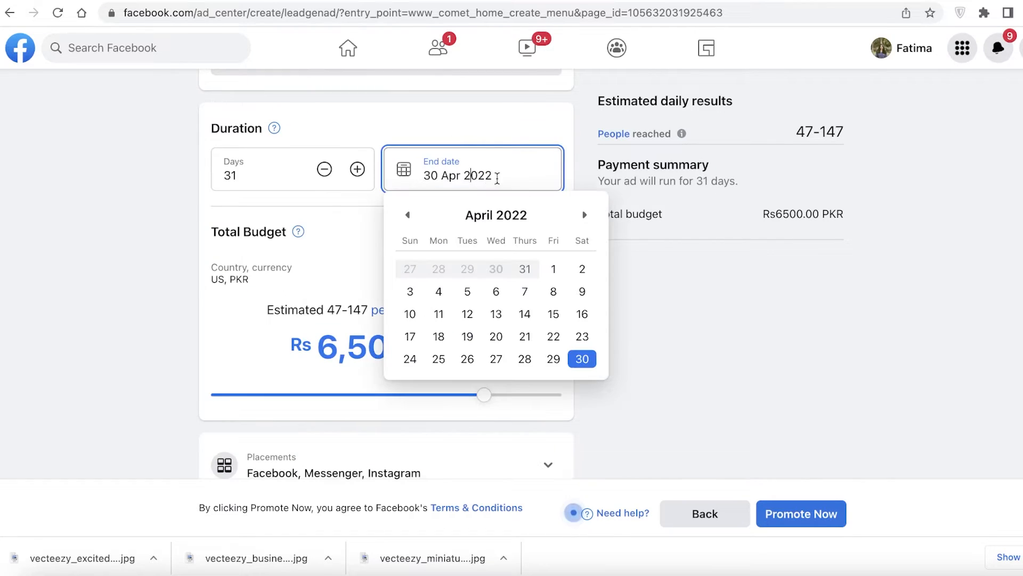
{"action": "triple_click", "coordinate": [507, 179]}
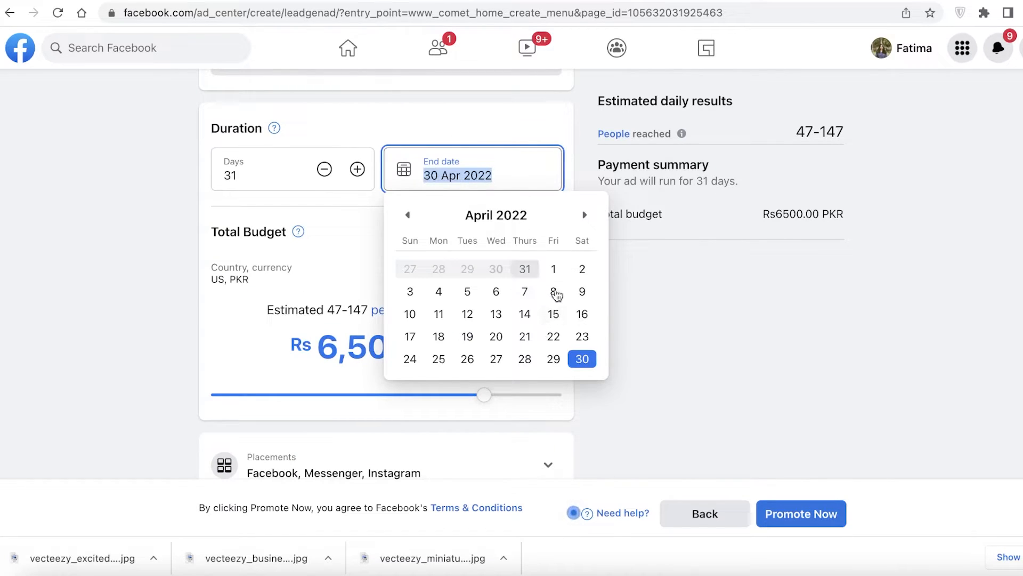
{"action": "left_click", "coordinate": [581, 298]}
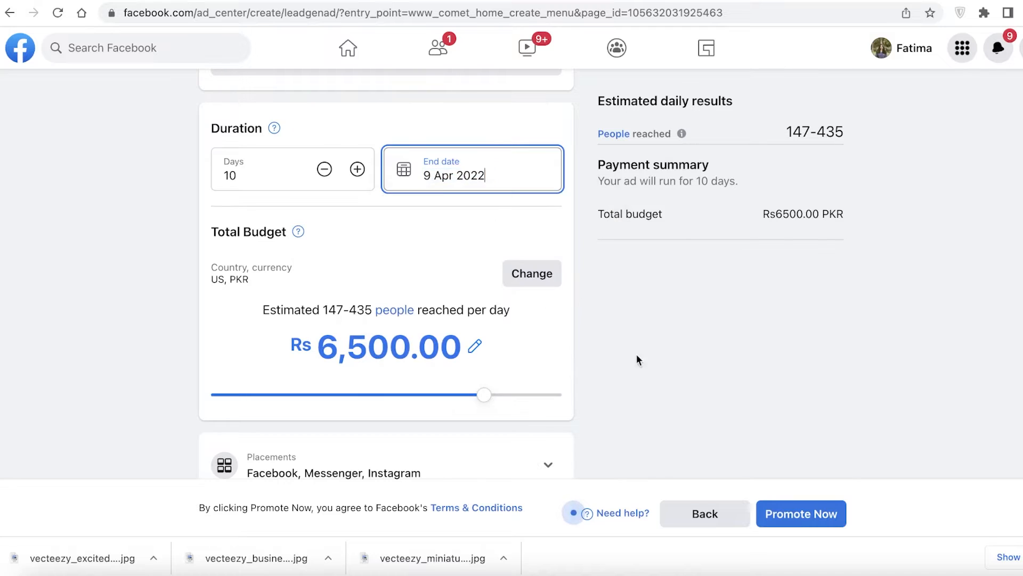
{"action": "left_click", "coordinate": [486, 164]}
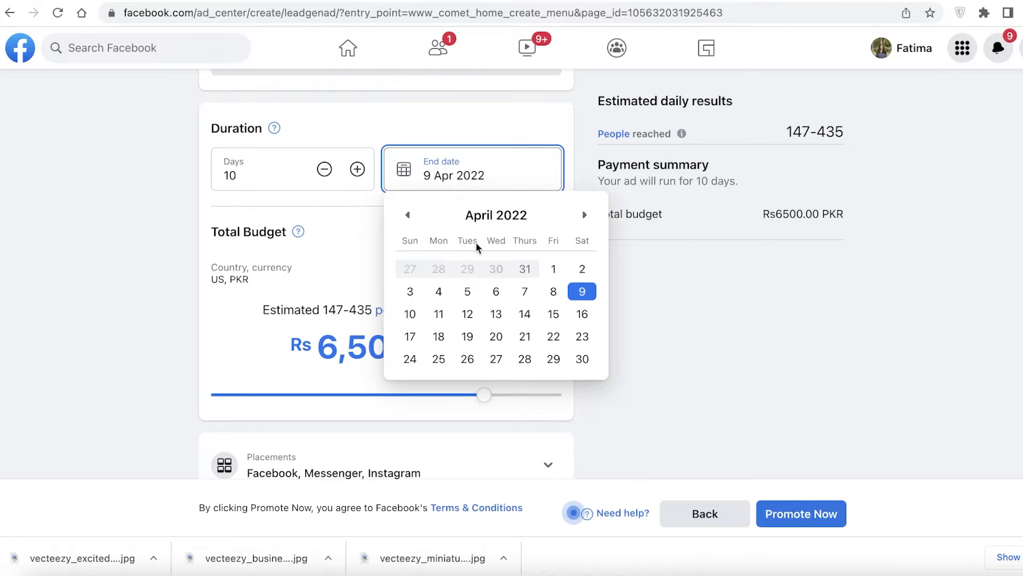
{"action": "left_click", "coordinate": [495, 312]}
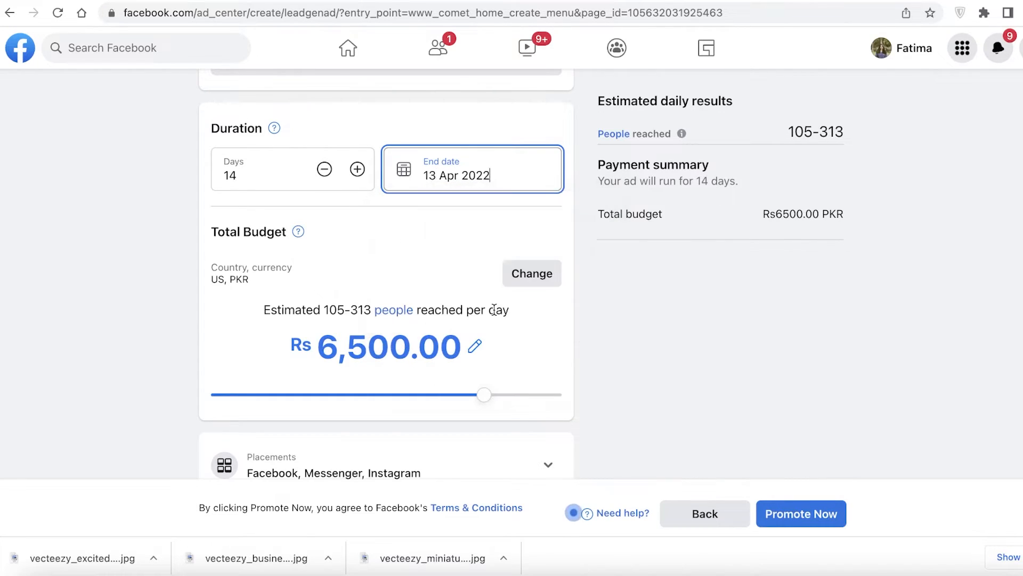
- Try total budgets of Rs 200 and Rs 1,400, and settle on Rs 4,000
{"action": "scroll", "coordinate": [565, 317], "scroll_direction": "down", "scroll_amount": 1}
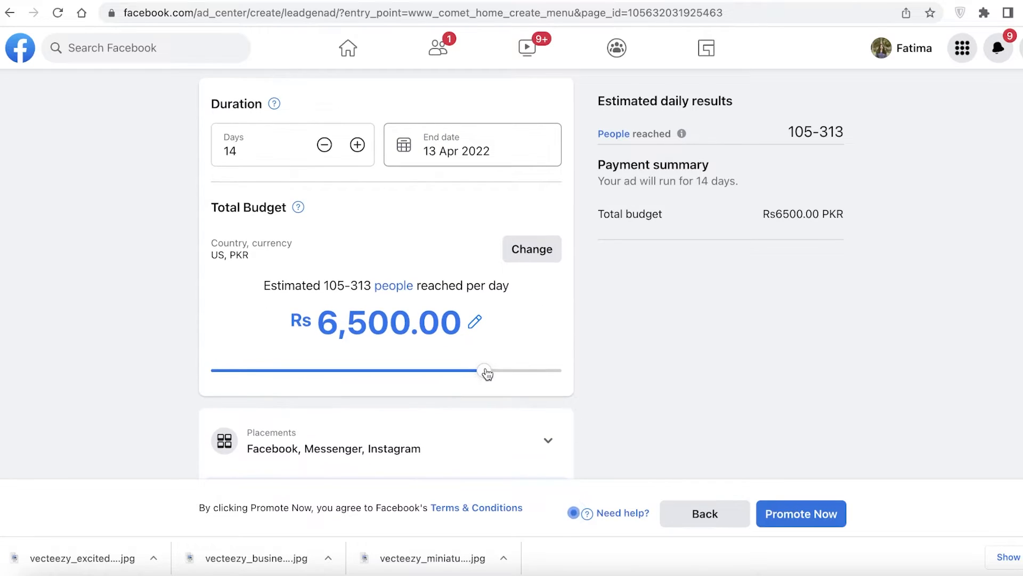
{"action": "left_click_drag", "start_coordinate": [486, 372], "coordinate": [158, 395]}
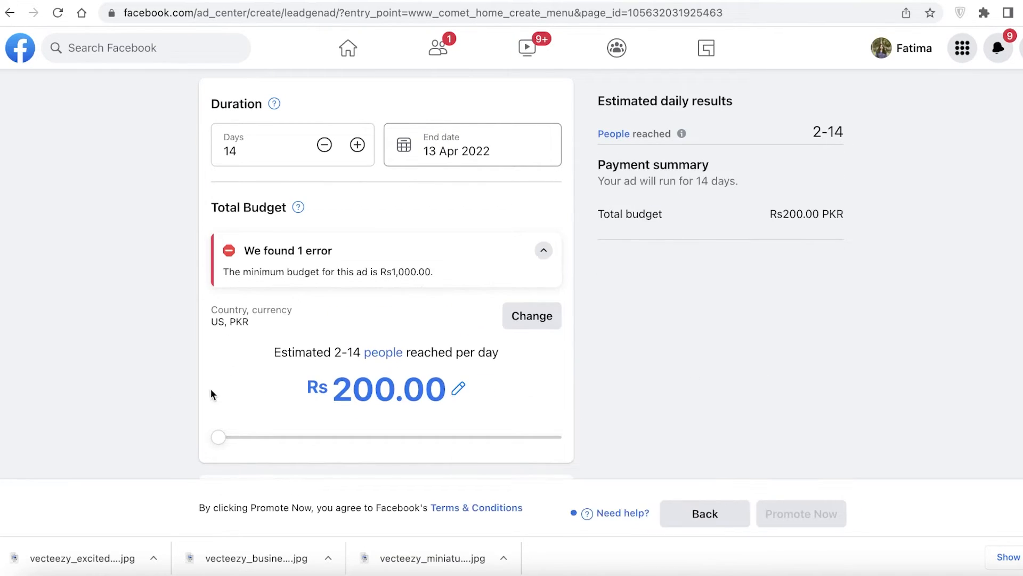
{"action": "left_click_drag", "start_coordinate": [246, 416], "coordinate": [359, 426]}
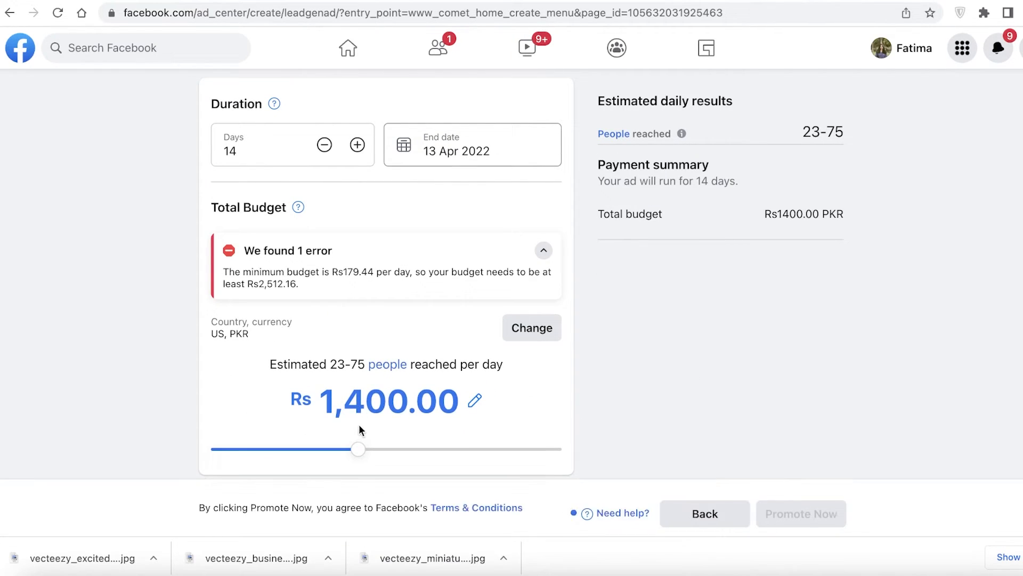
{"action": "scroll", "coordinate": [577, 399], "scroll_direction": "down", "scroll_amount": 4}
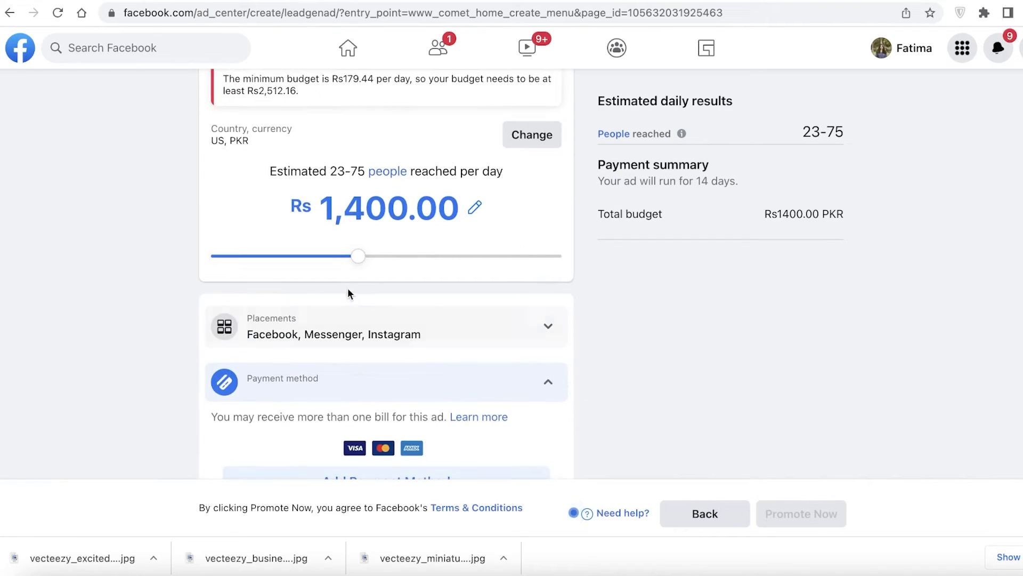
{"action": "left_click_drag", "start_coordinate": [363, 259], "coordinate": [445, 260]}
{"action": "scroll", "coordinate": [582, 267], "scroll_direction": "up", "scroll_amount": 3}
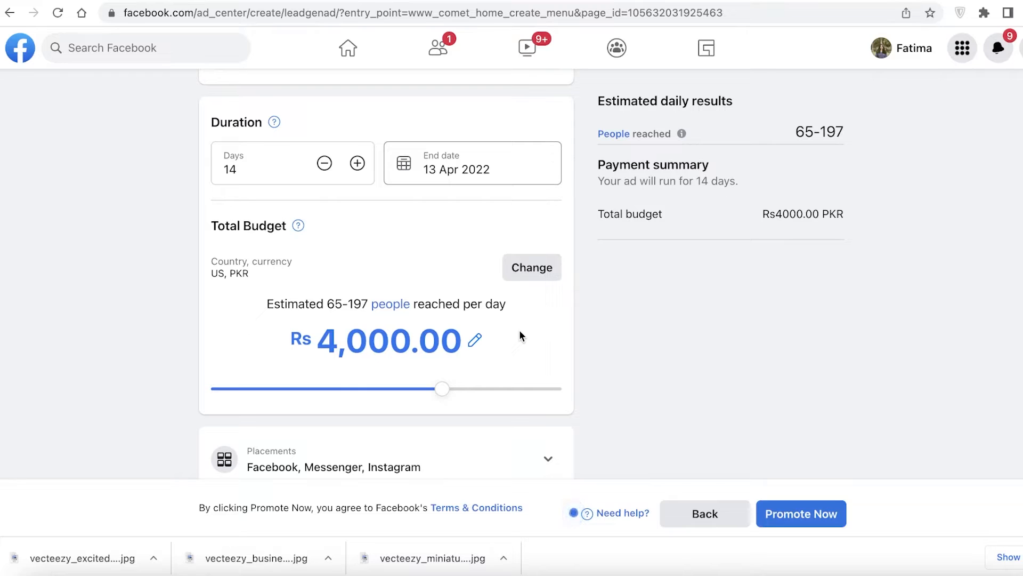
- Raise the ad's total budget to Rs 7,000
{"action": "scroll", "coordinate": [402, 352], "scroll_direction": "up", "scroll_amount": 1}
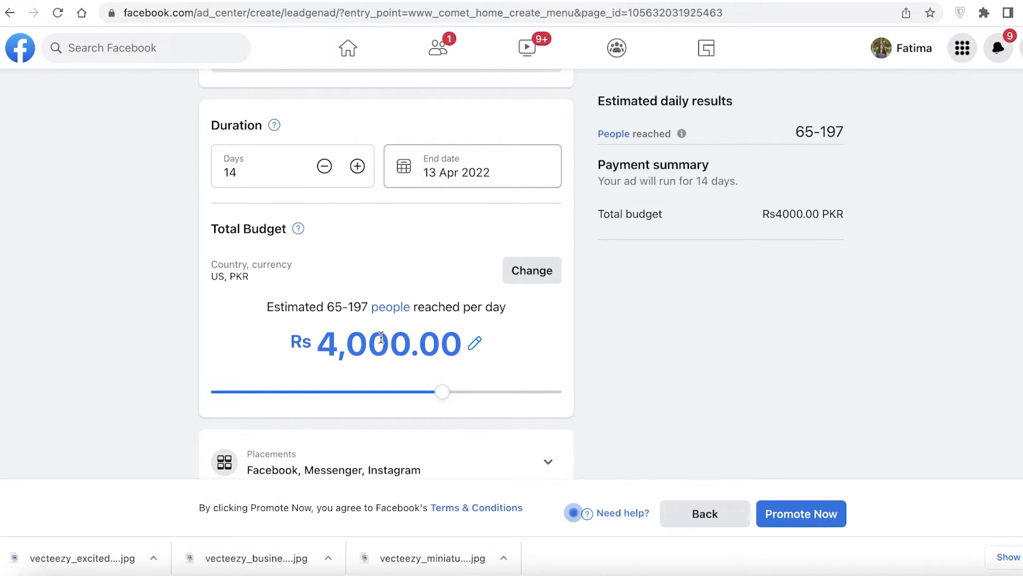
{"action": "scroll", "coordinate": [459, 396], "scroll_direction": "up", "scroll_amount": 1}
{"action": "left_click", "coordinate": [457, 391]}
{"action": "left_click_drag", "start_coordinate": [483, 396], "coordinate": [500, 395]}
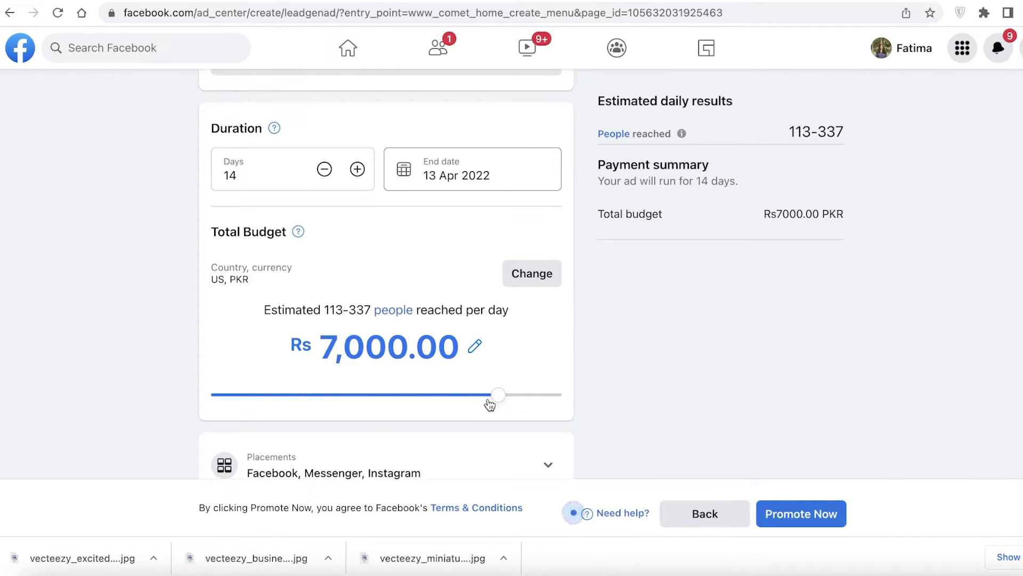
- Limit the ad's placements to Facebook and Instagram by excluding Messenger, and collapse the payment method section
{"action": "scroll", "coordinate": [478, 411], "scroll_direction": "down", "scroll_amount": 3}
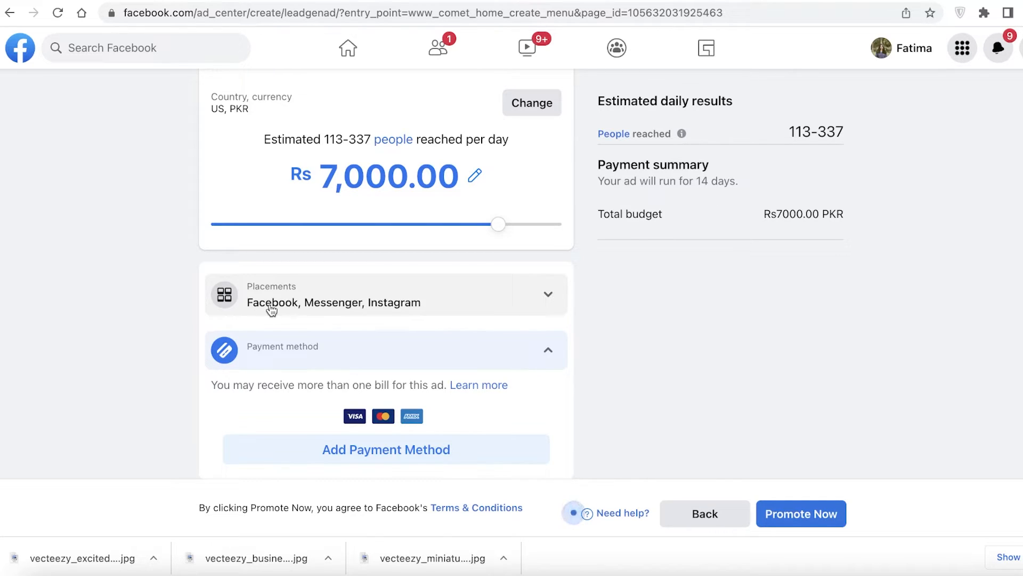
{"action": "left_click", "coordinate": [387, 305]}
{"action": "scroll", "coordinate": [379, 324], "scroll_direction": "down", "scroll_amount": 2}
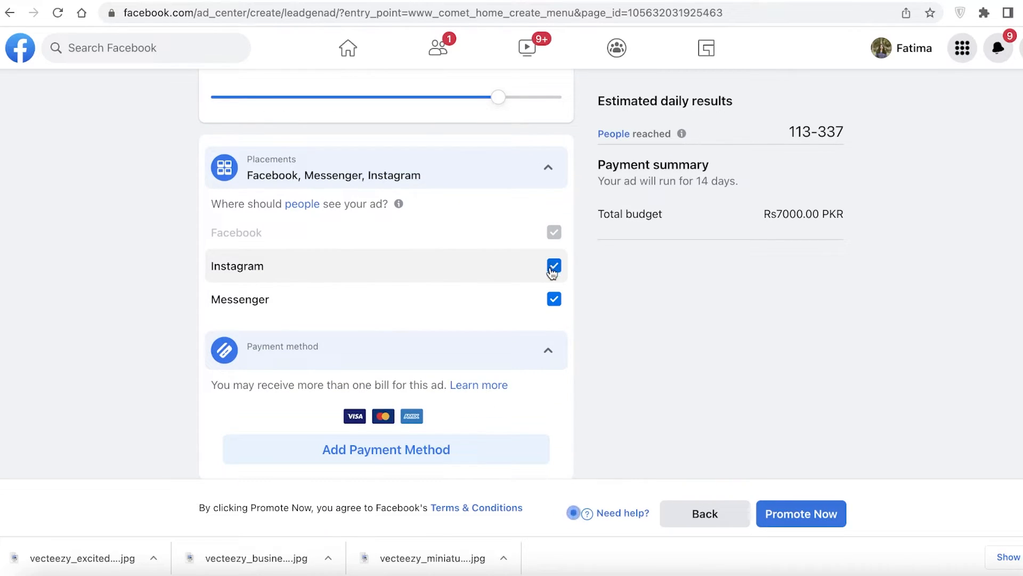
{"action": "left_click", "coordinate": [557, 308]}
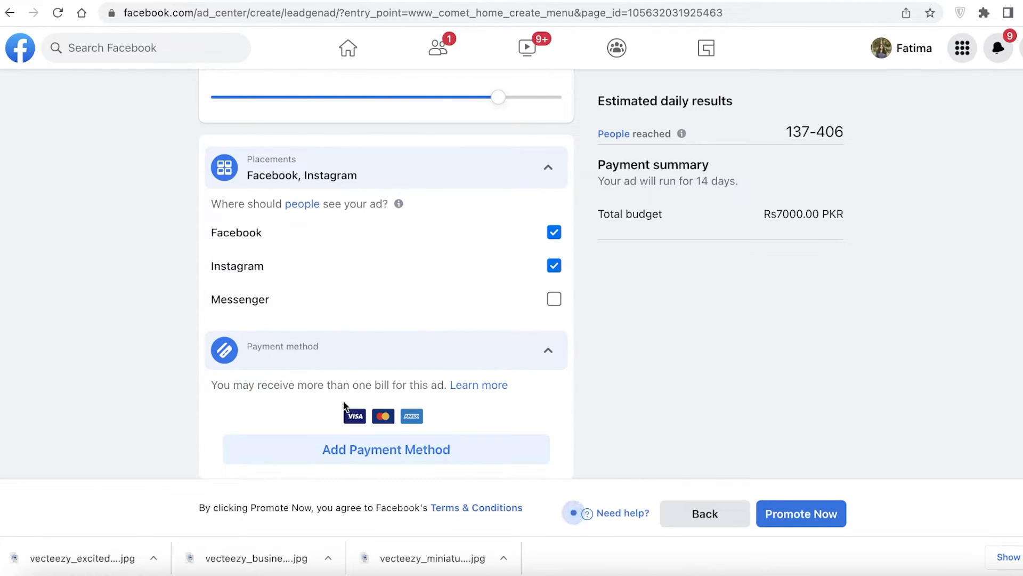
{"action": "left_click", "coordinate": [355, 356]}
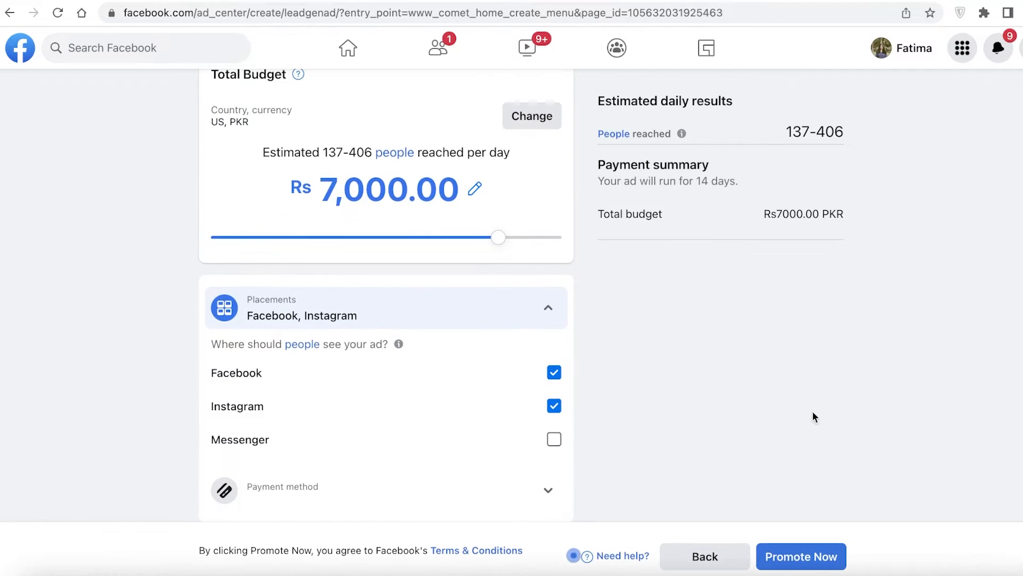
- Start promoting the ad, dismiss the location and currency dialog without saving, and look over the ad from its preview to its placements
{"action": "left_click", "coordinate": [826, 550]}
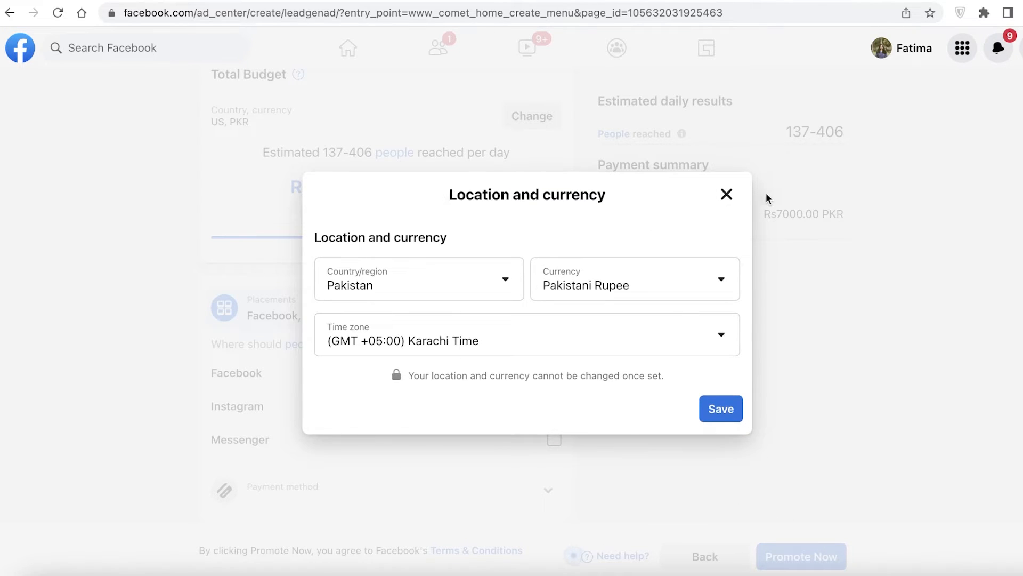
{"action": "left_click", "coordinate": [736, 198]}
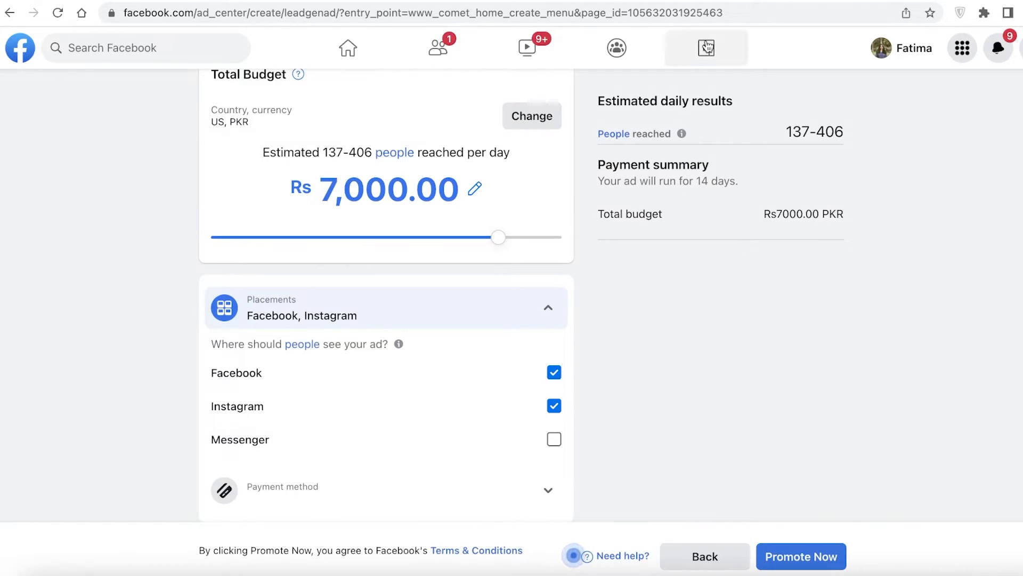
{"action": "scroll", "coordinate": [678, 200], "scroll_direction": "up", "scroll_amount": 10}
{"action": "scroll", "coordinate": [566, 143], "scroll_direction": "up", "scroll_amount": 10}
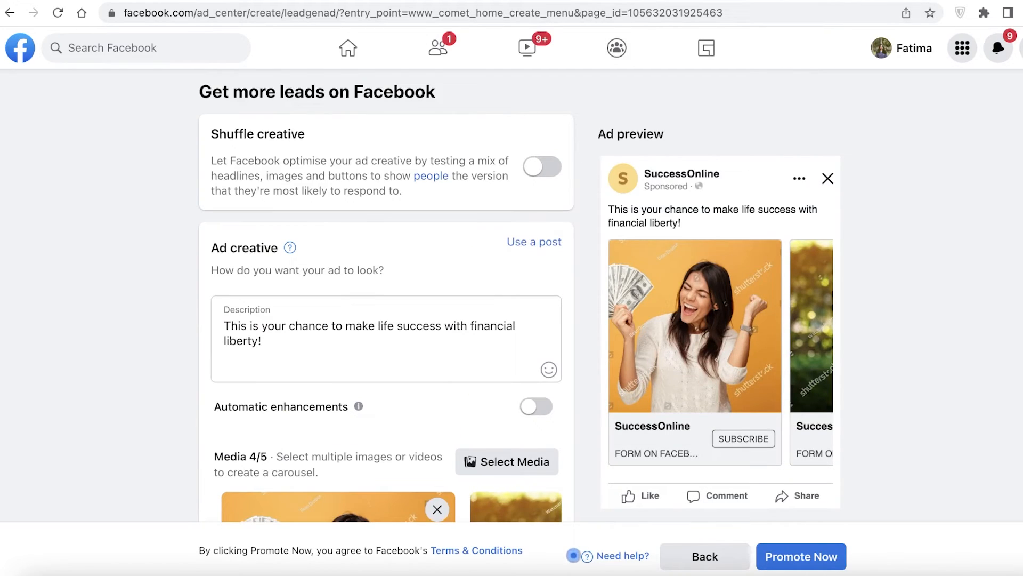
{"action": "scroll", "coordinate": [395, 263], "scroll_direction": "down", "scroll_amount": 15}
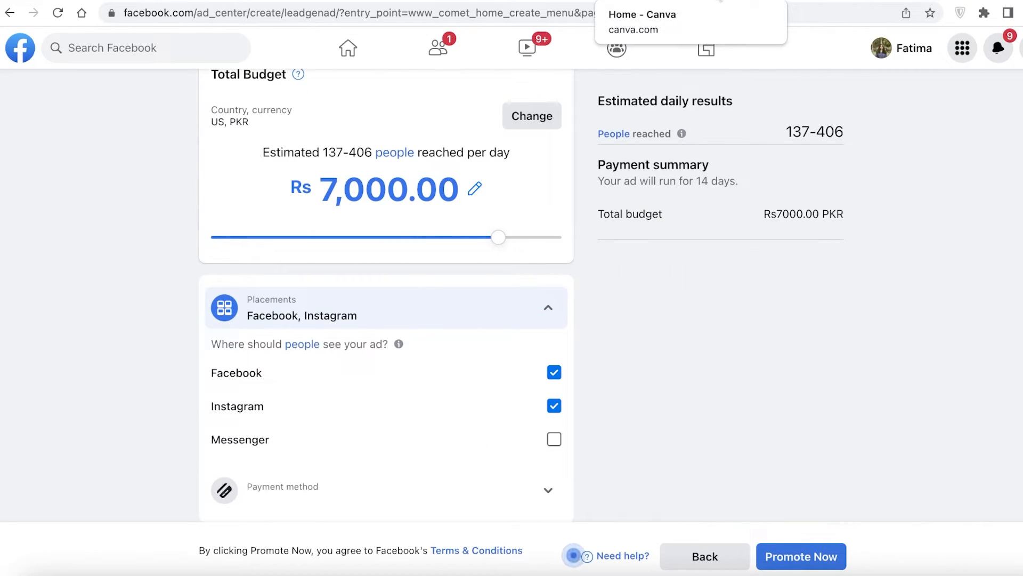
- Switch to Canva and look over its home page with the suggested design types
{"action": "left_click", "coordinate": [707, 0]}
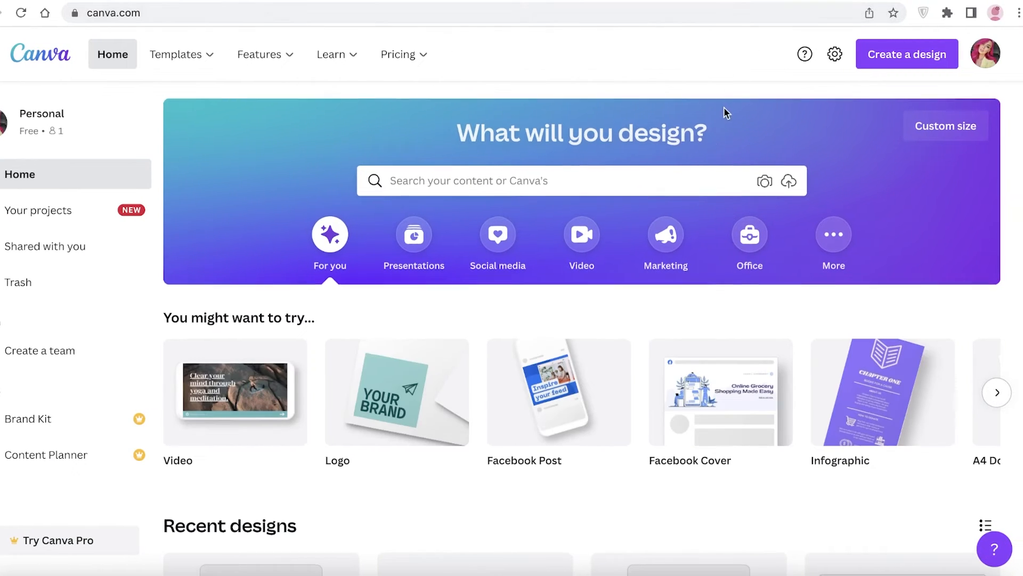
{"action": "scroll", "coordinate": [719, 109], "scroll_direction": "down", "scroll_amount": 1}
{"action": "scroll", "coordinate": [591, 184], "scroll_direction": "up", "scroll_amount": 1}
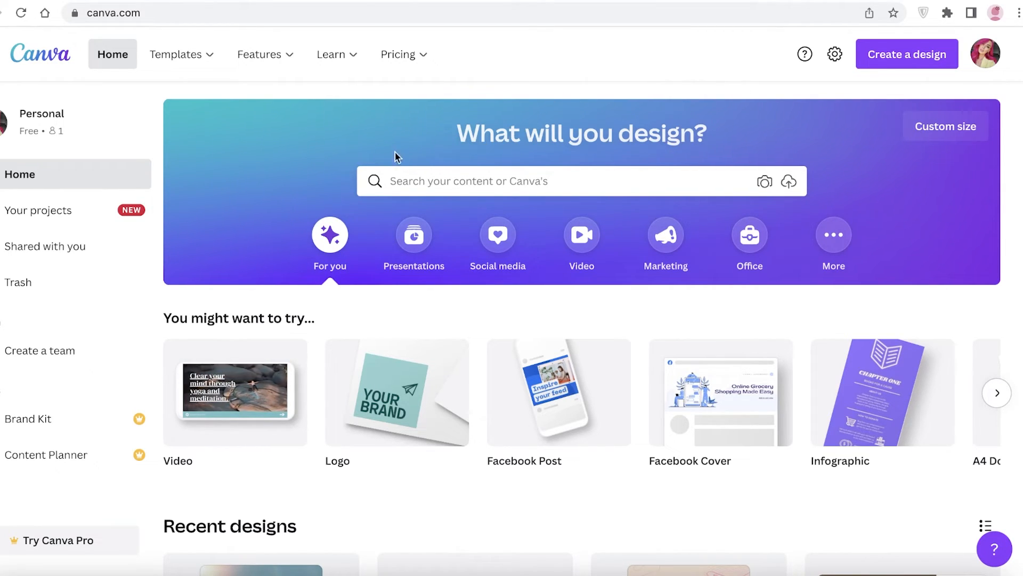
{"action": "scroll", "coordinate": [442, 84], "scroll_direction": "down", "scroll_amount": 1}
{"action": "scroll", "coordinate": [569, 82], "scroll_direction": "up", "scroll_amount": 1}
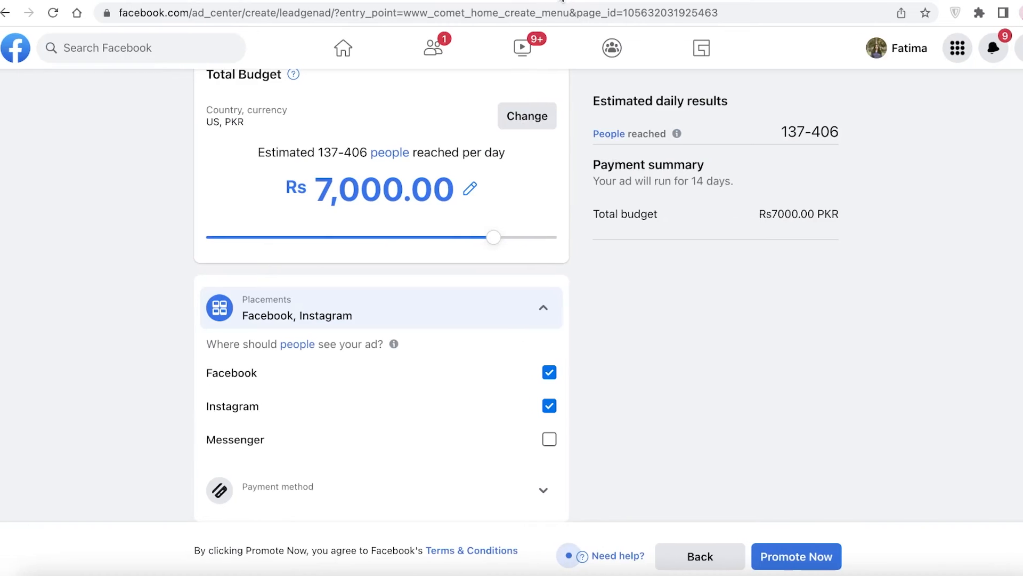
- Return to the Facebook ad and review its creative, audience, duration, total budget and placements
{"action": "scroll", "coordinate": [756, 67], "scroll_direction": "up", "scroll_amount": 15}
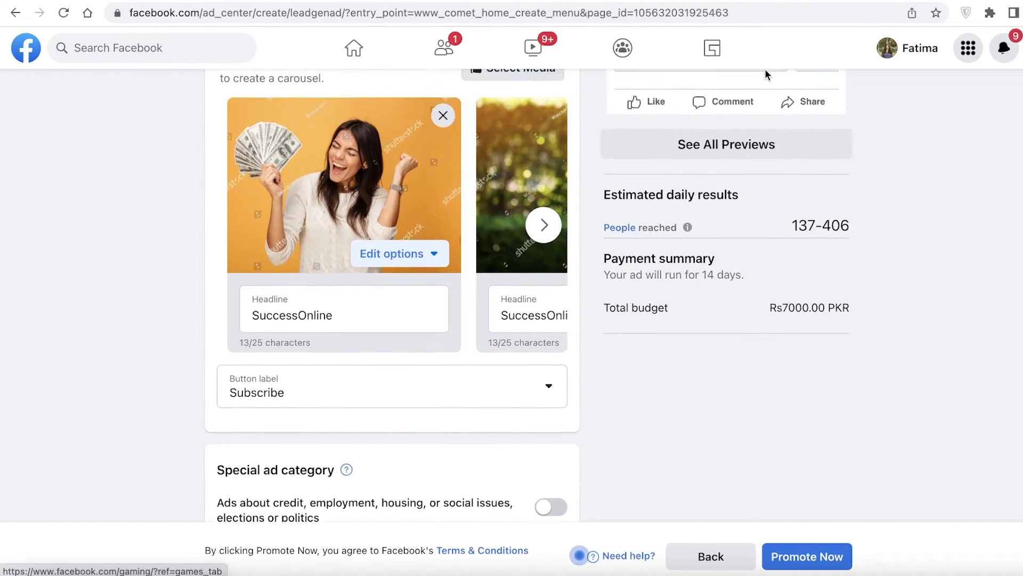
{"action": "scroll", "coordinate": [911, 171], "scroll_direction": "up", "scroll_amount": 2}
{"action": "scroll", "coordinate": [847, 230], "scroll_direction": "down", "scroll_amount": 8}
{"action": "scroll", "coordinate": [303, 427], "scroll_direction": "down", "scroll_amount": 6}
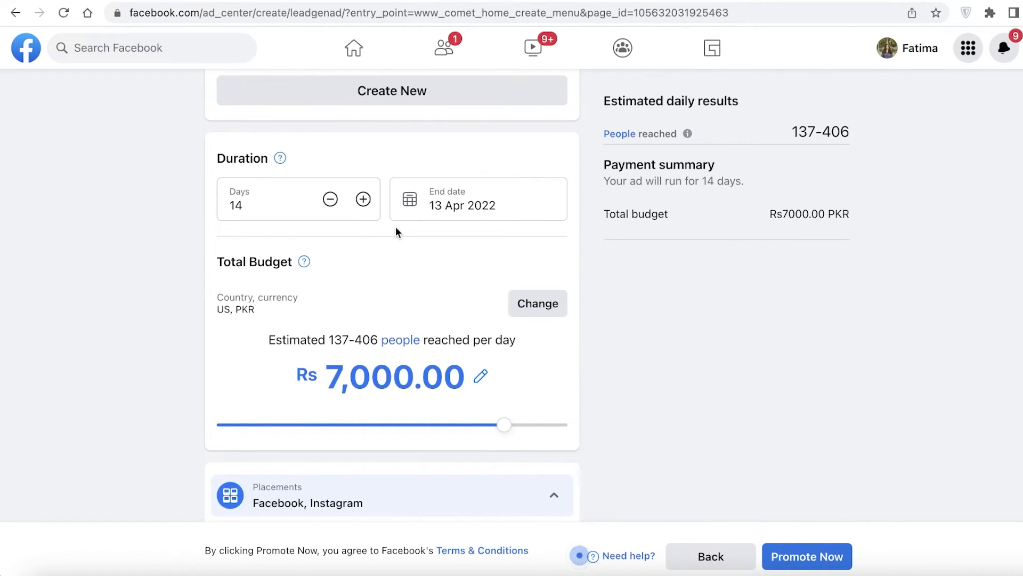
{"action": "scroll", "coordinate": [394, 230], "scroll_direction": "down", "scroll_amount": 1}
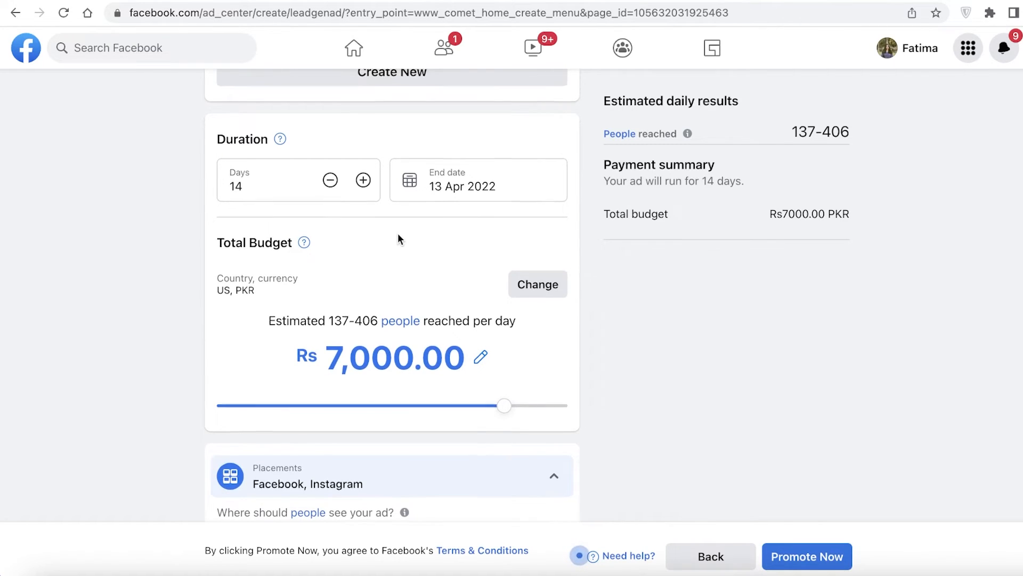
{"action": "scroll", "coordinate": [398, 234], "scroll_direction": "down", "scroll_amount": 1}
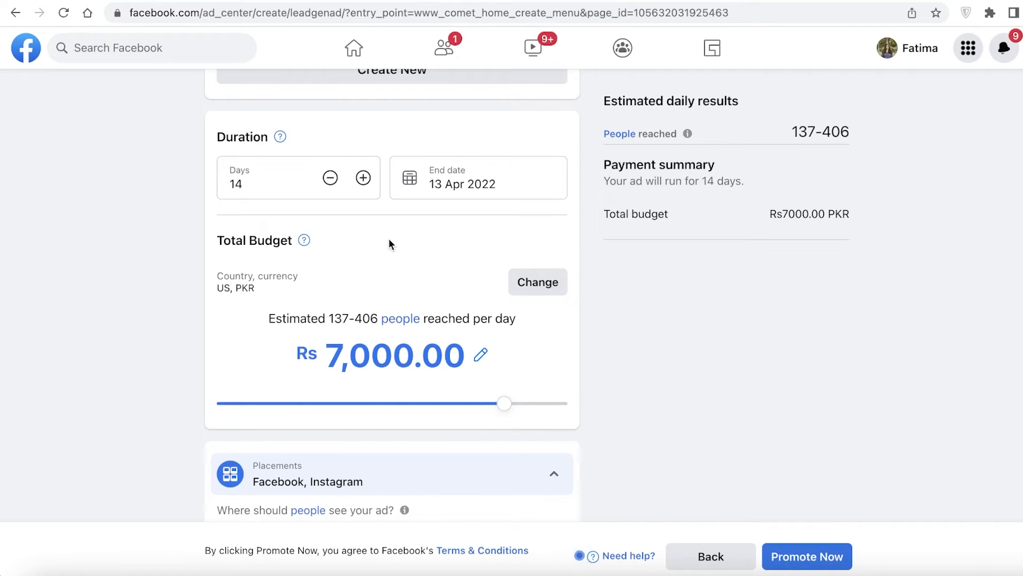
{"action": "scroll", "coordinate": [372, 266], "scroll_direction": "up", "scroll_amount": 3}
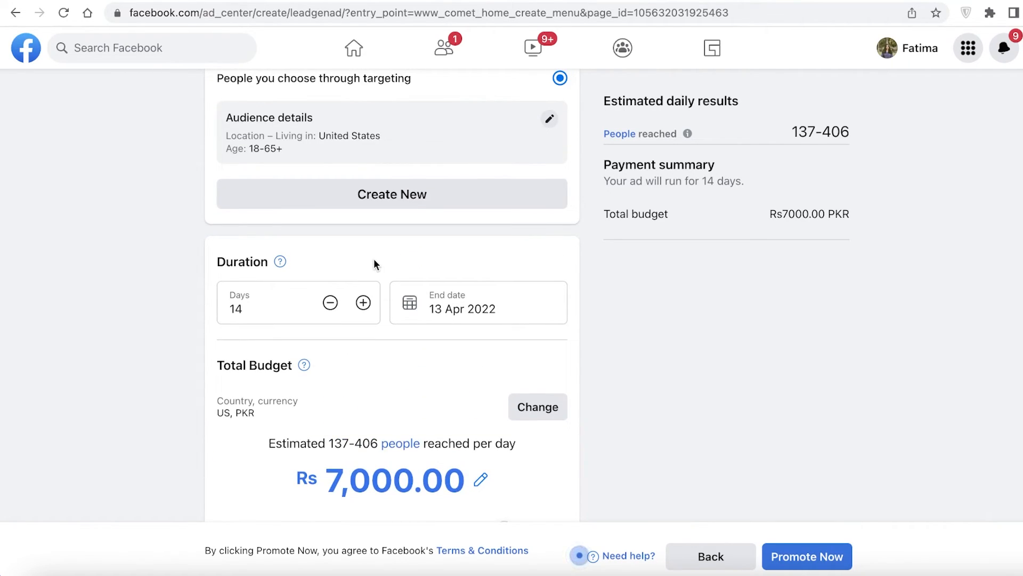
{"action": "scroll", "coordinate": [369, 260], "scroll_direction": "down", "scroll_amount": 5}
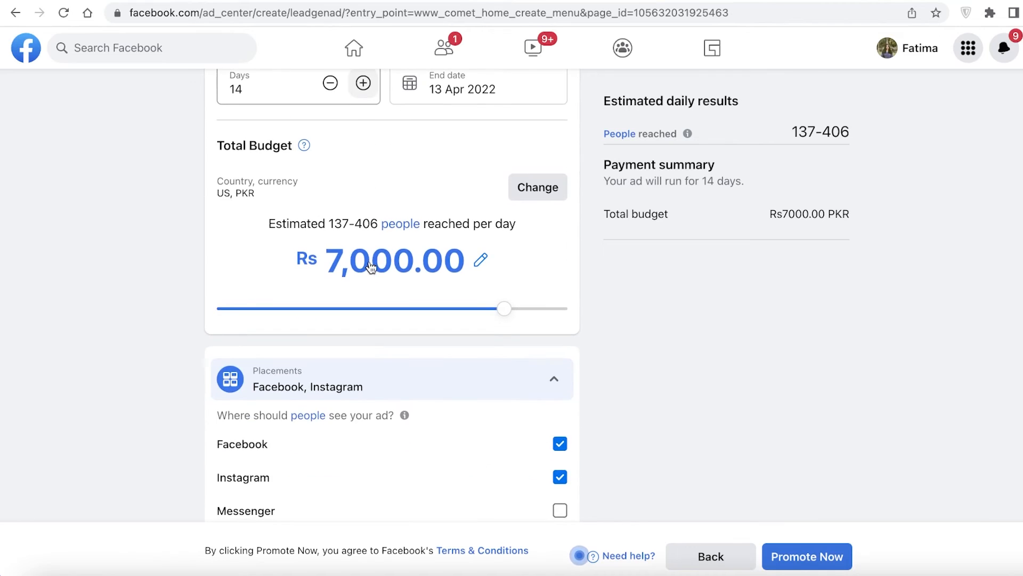
{"action": "scroll", "coordinate": [369, 260], "scroll_direction": "up", "scroll_amount": 2}
{"action": "scroll", "coordinate": [369, 261], "scroll_direction": "down", "scroll_amount": 1}
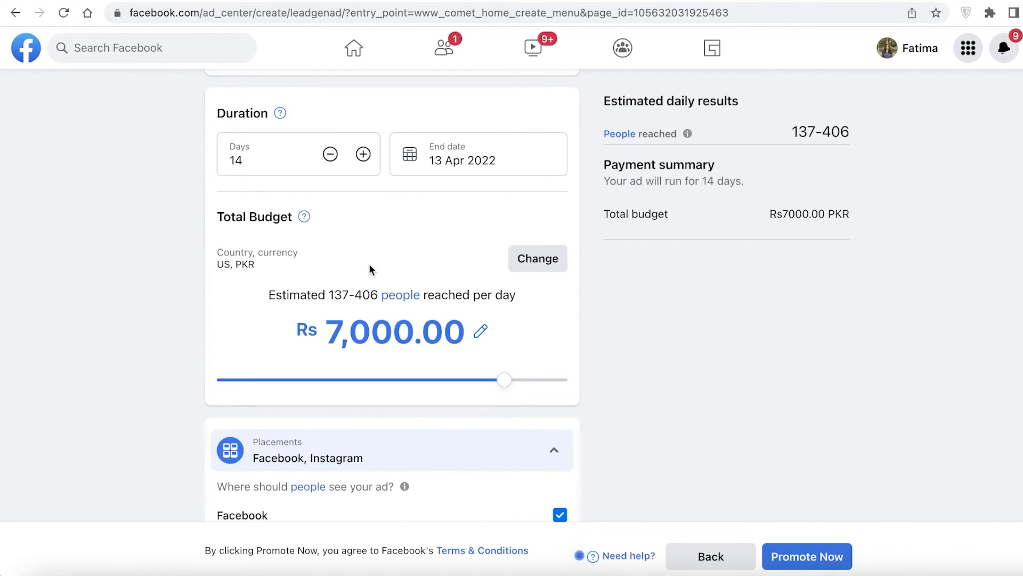